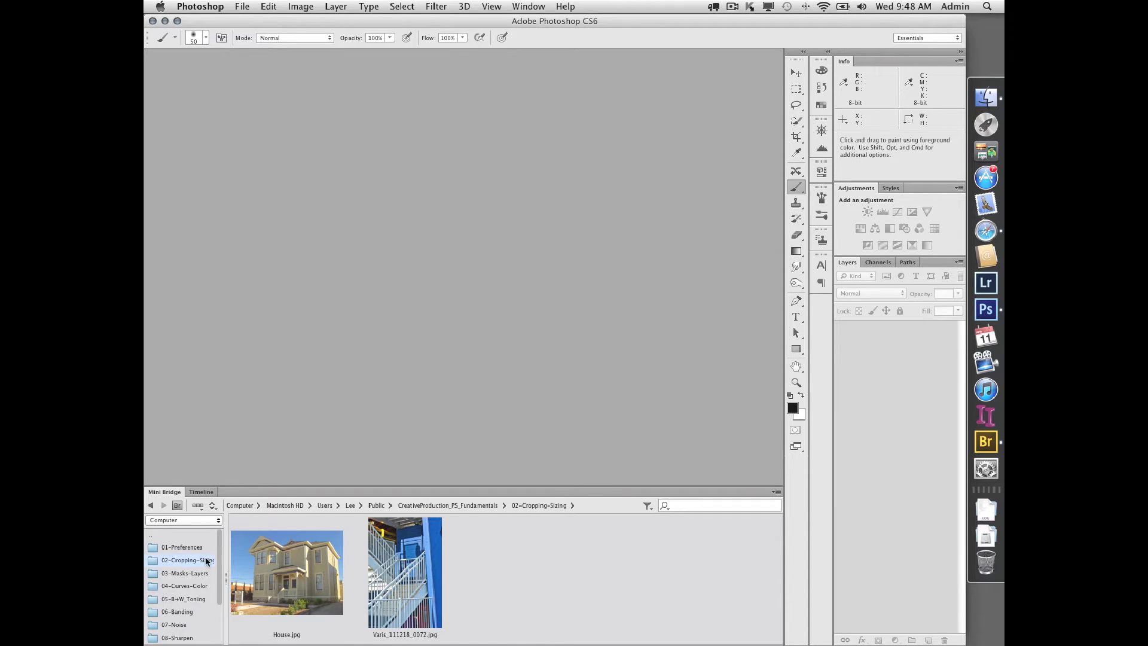
Step: Open House.jpg from the 02-Cropping-Sizing folder in Mini Bridge
{"action": "left_click", "coordinate": [297, 574]}
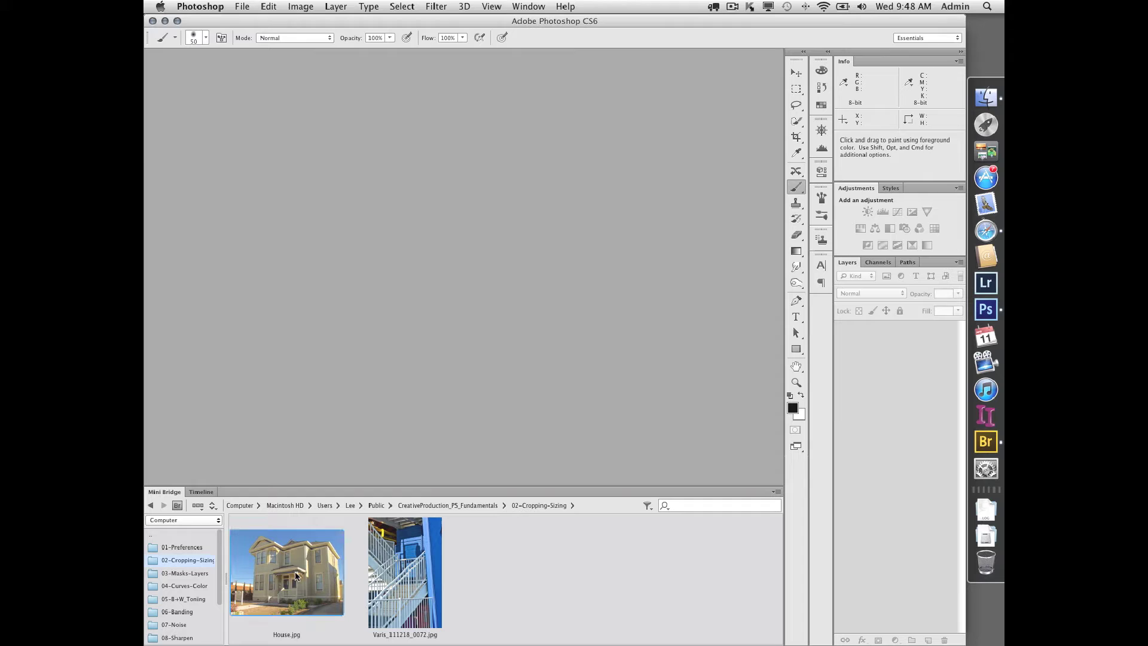
{"action": "double_click", "coordinate": [296, 575]}
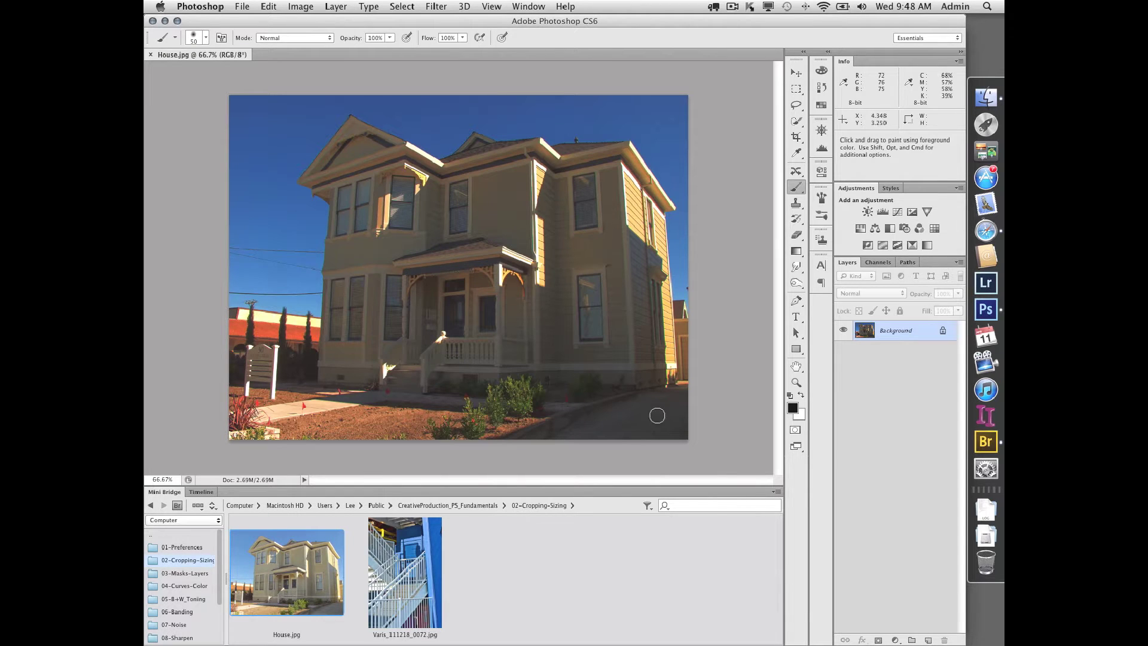
Step: Collapse the Mini Bridge panel to enlarge the canvas and show the Filter menu
{"action": "double_click", "coordinate": [160, 492]}
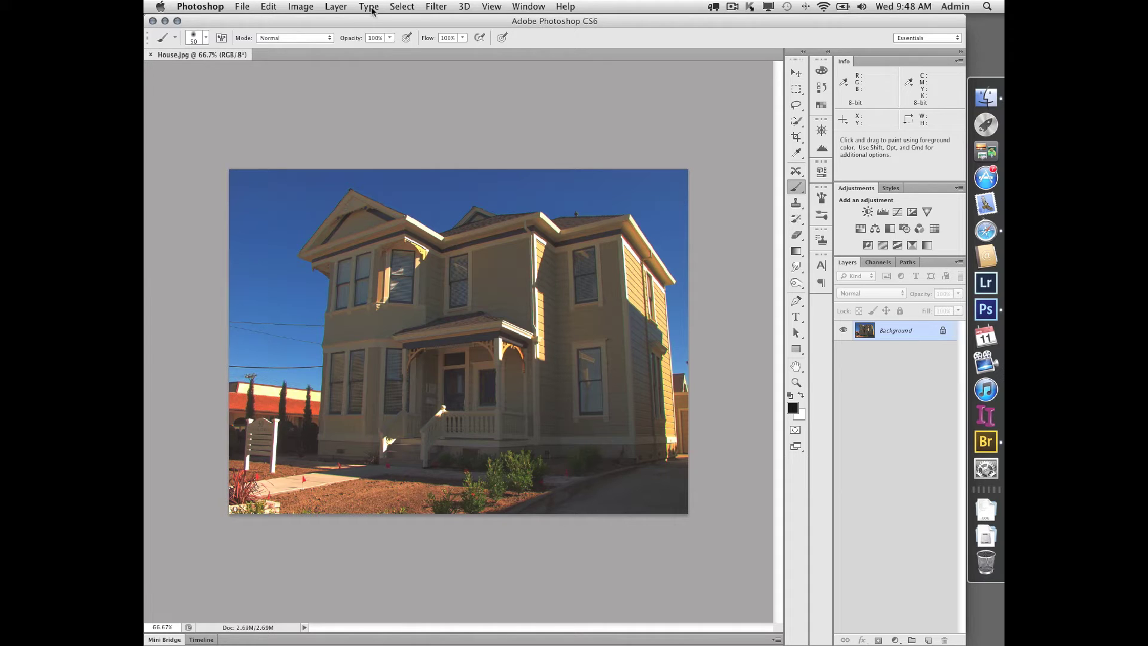
{"action": "left_click", "coordinate": [435, 6]}
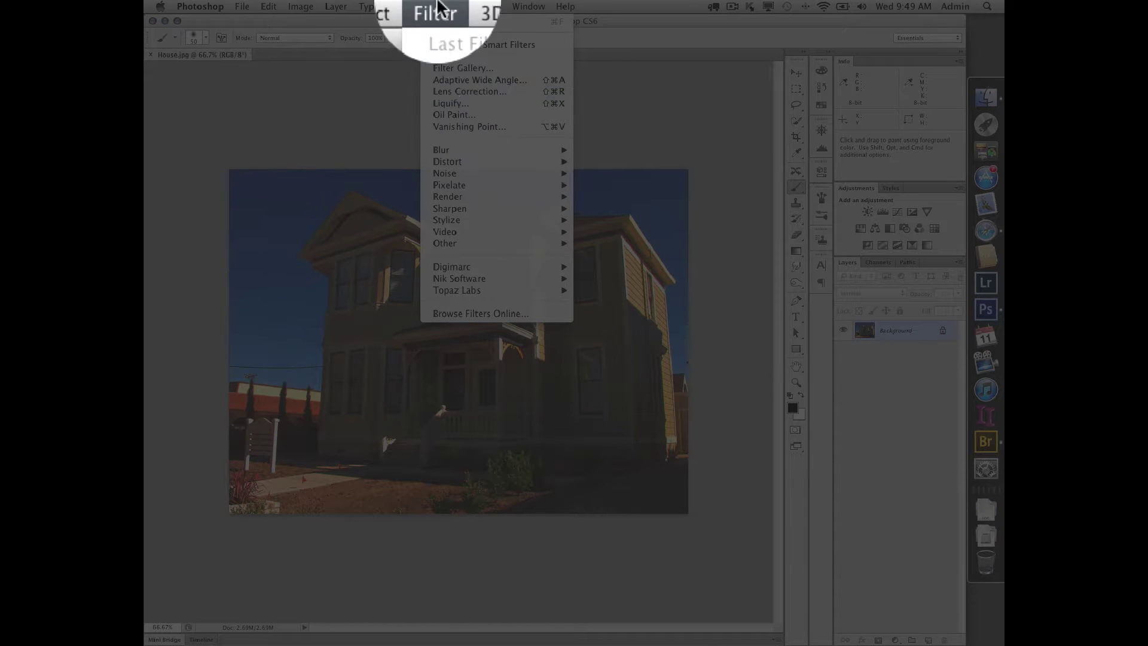
Step: Open the Lens Correction filter with its preview zoom set to Fit in View
{"action": "left_click", "coordinate": [427, 92]}
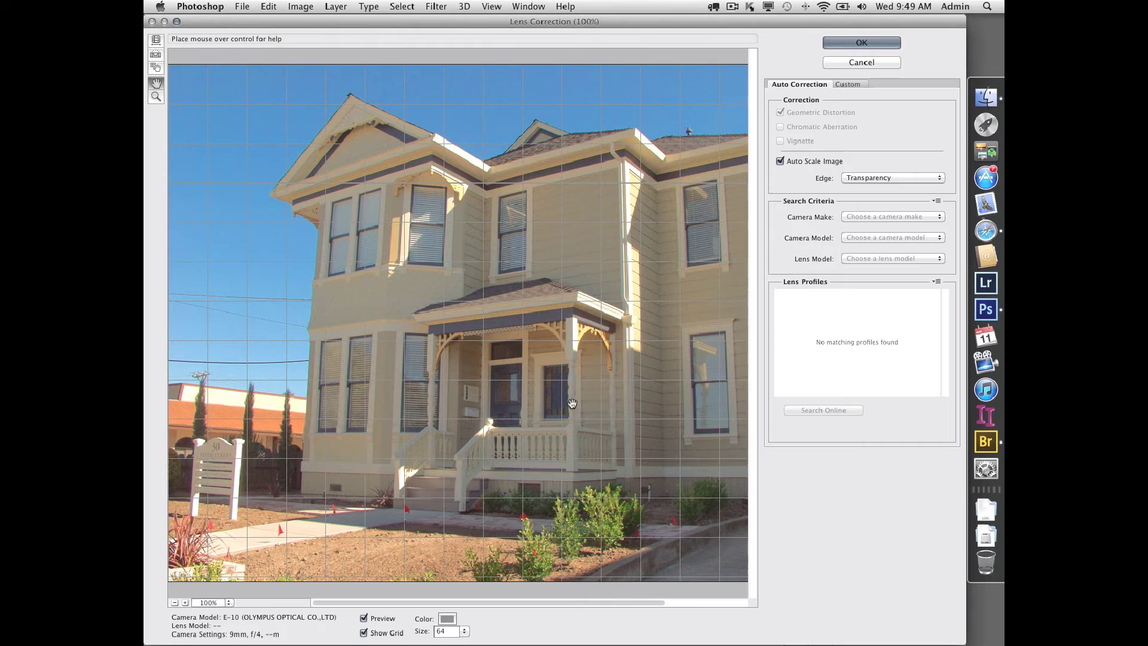
{"action": "left_click", "coordinate": [228, 603]}
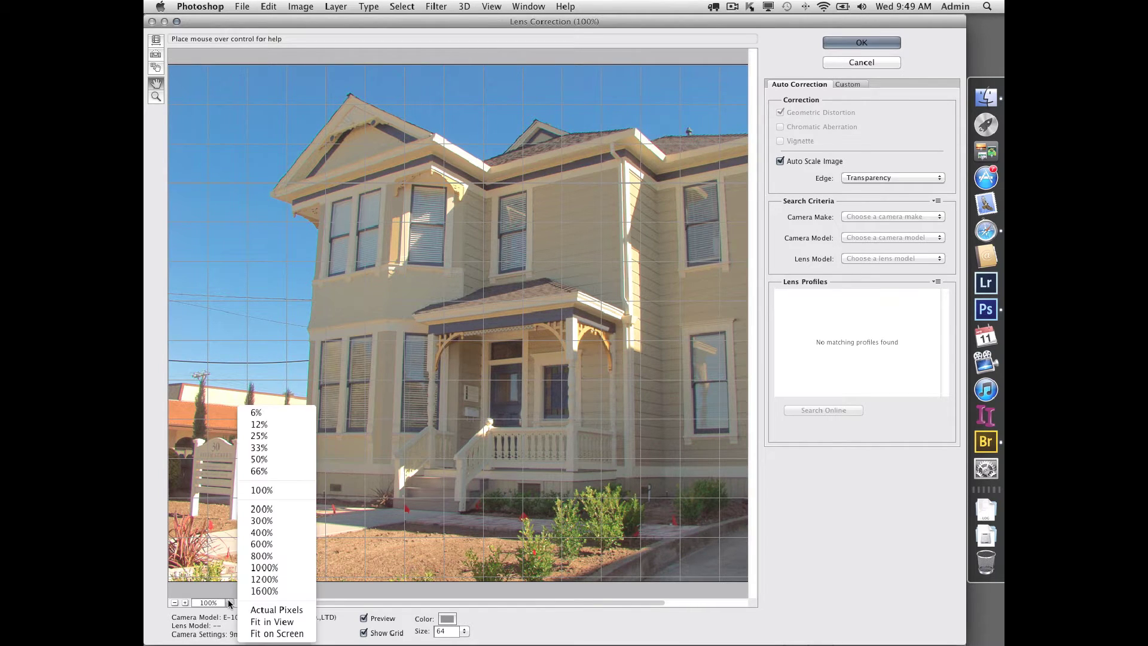
{"action": "left_click", "coordinate": [258, 622]}
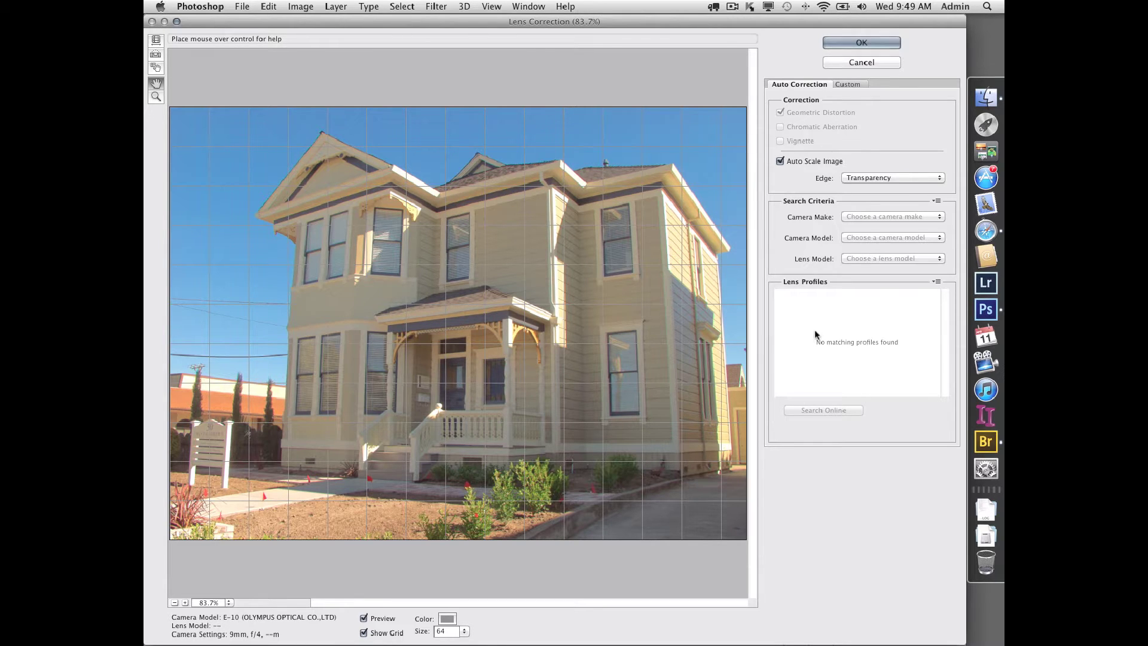
Step: In the Custom tab, set Remove Distortion to +4.00
{"action": "left_click", "coordinate": [850, 84]}
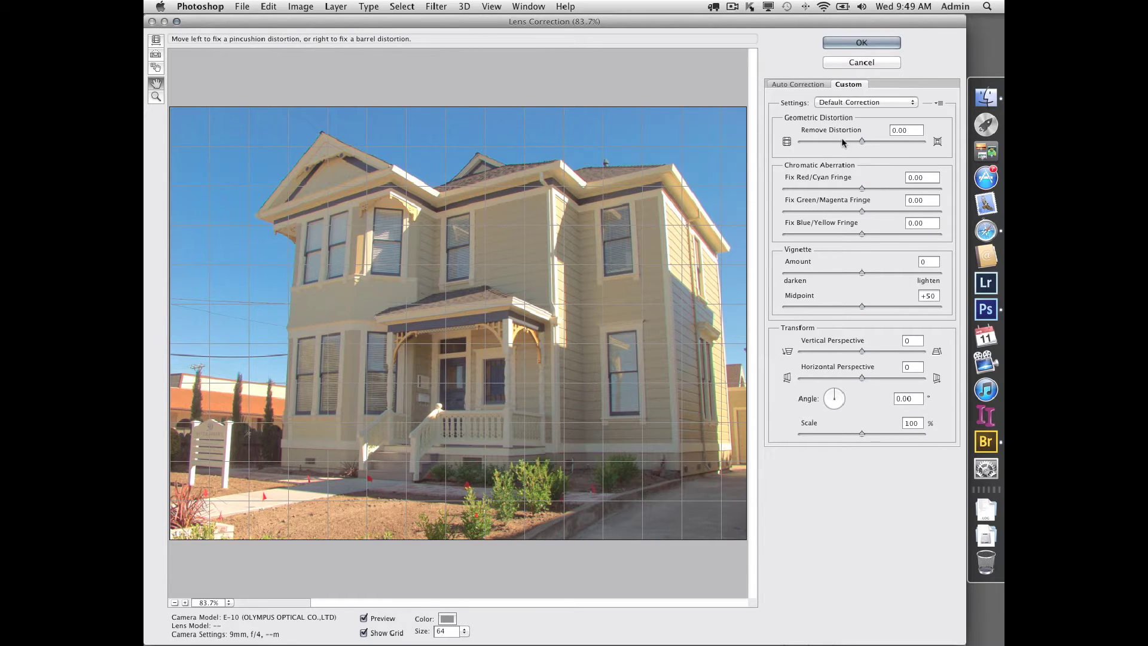
{"action": "mouse_move", "coordinate": [862, 142]}
{"action": "left_mouse_down"}
{"action": "mouse_move", "coordinate": [819, 143]}
{"action": "mouse_move", "coordinate": [924, 141]}
{"action": "mouse_move", "coordinate": [865, 146]}
{"action": "left_mouse_up"}
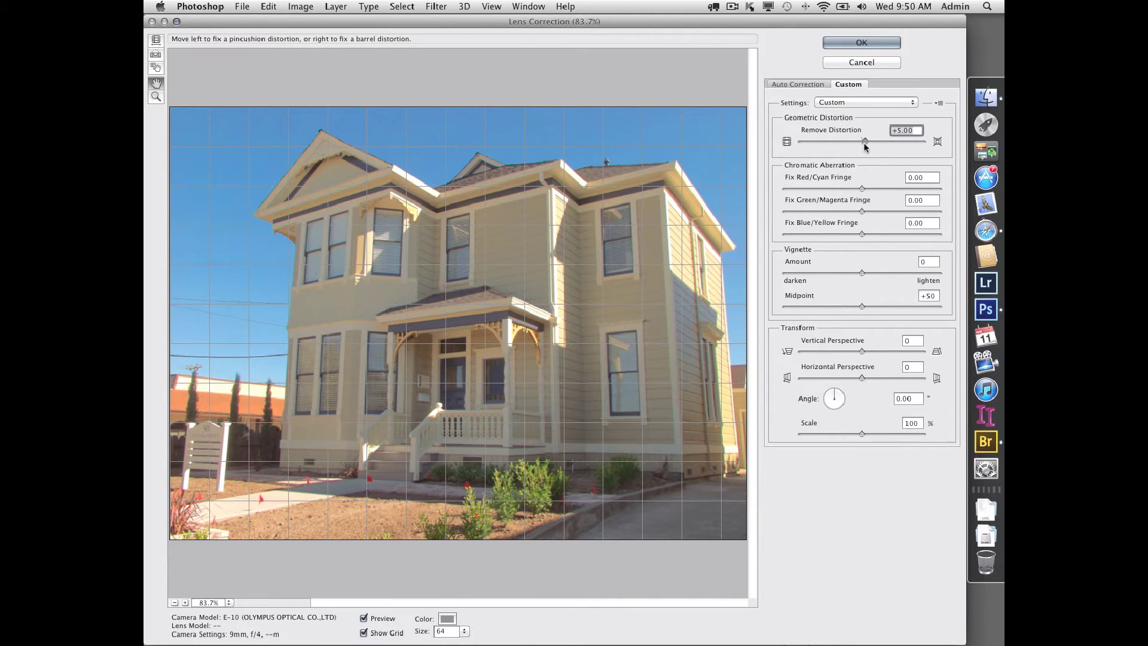
{"action": "left_click_drag", "start_coordinate": [864, 146], "coordinate": [865, 147]}
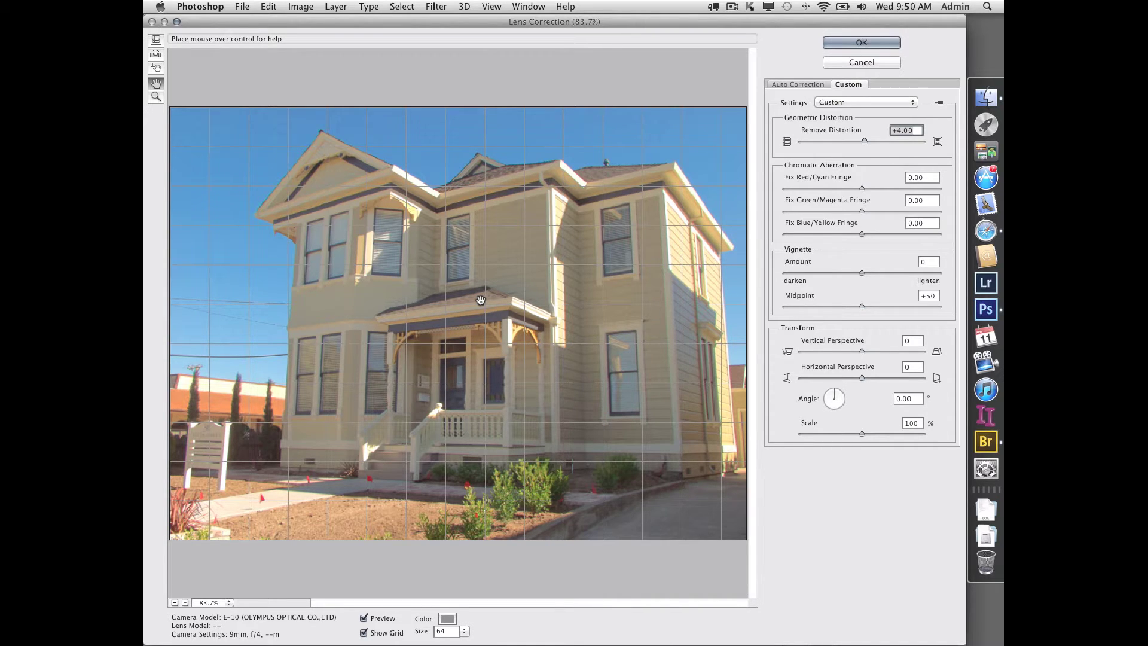
Step: Set Vertical Perspective to -20 and Scale to 91% in the Custom tab
{"action": "left_click", "coordinate": [864, 353]}
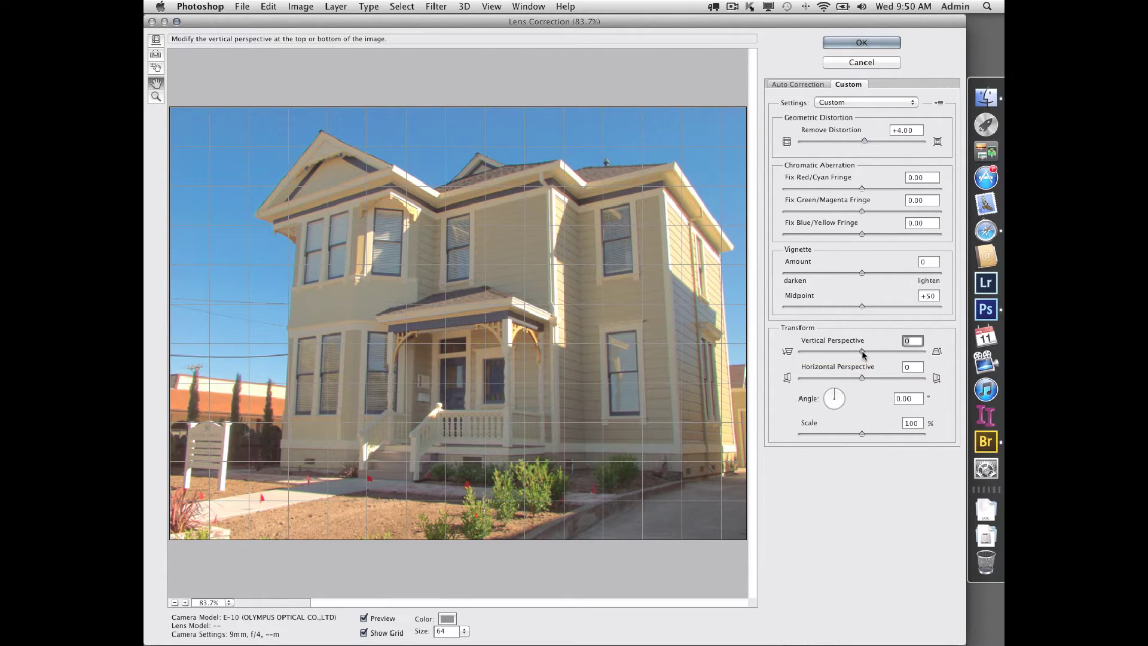
{"action": "left_click_drag", "start_coordinate": [864, 354], "coordinate": [852, 355]}
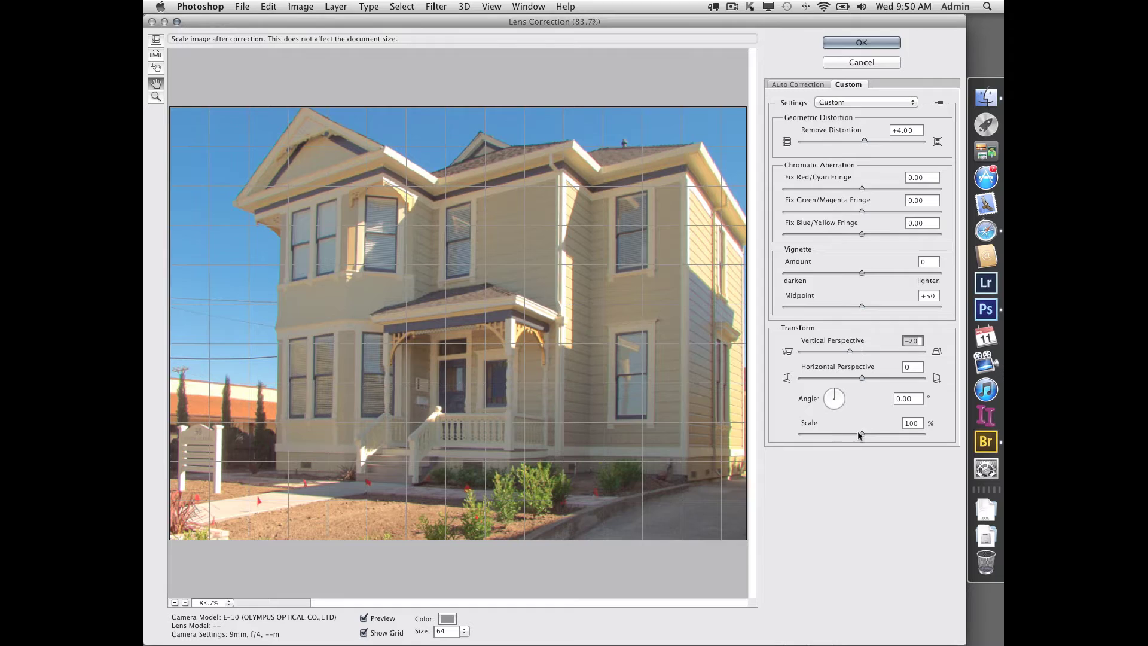
{"action": "left_click_drag", "start_coordinate": [863, 434], "coordinate": [852, 434]}
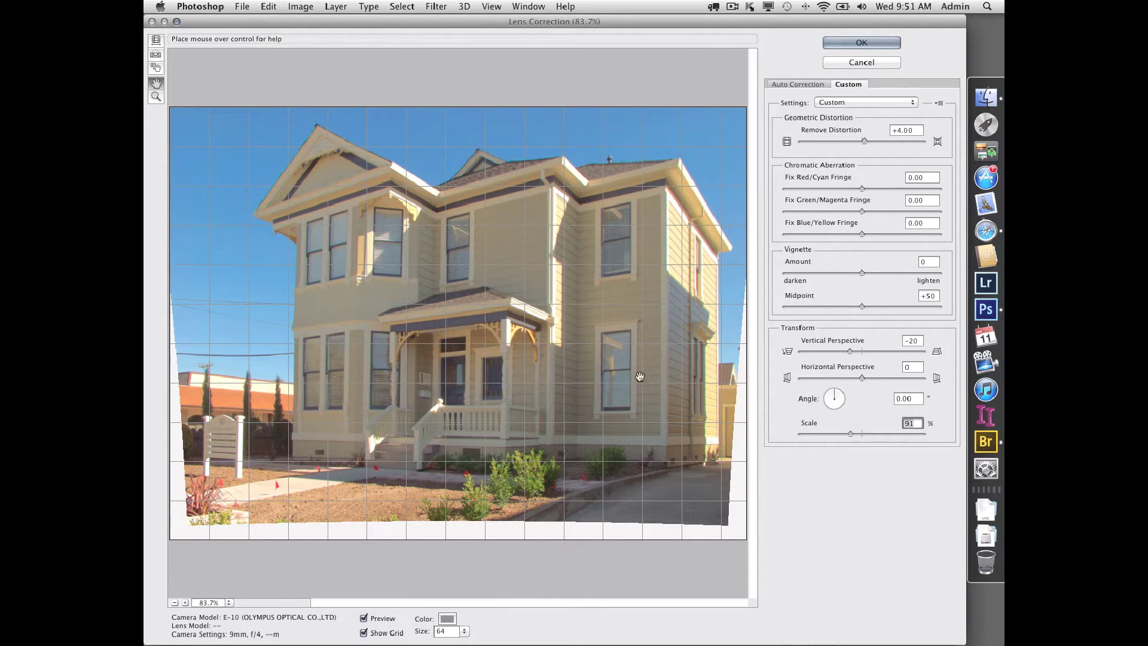
Step: Set the Lens Correction rotation Angle to 359.33°
{"action": "left_click", "coordinate": [836, 393]}
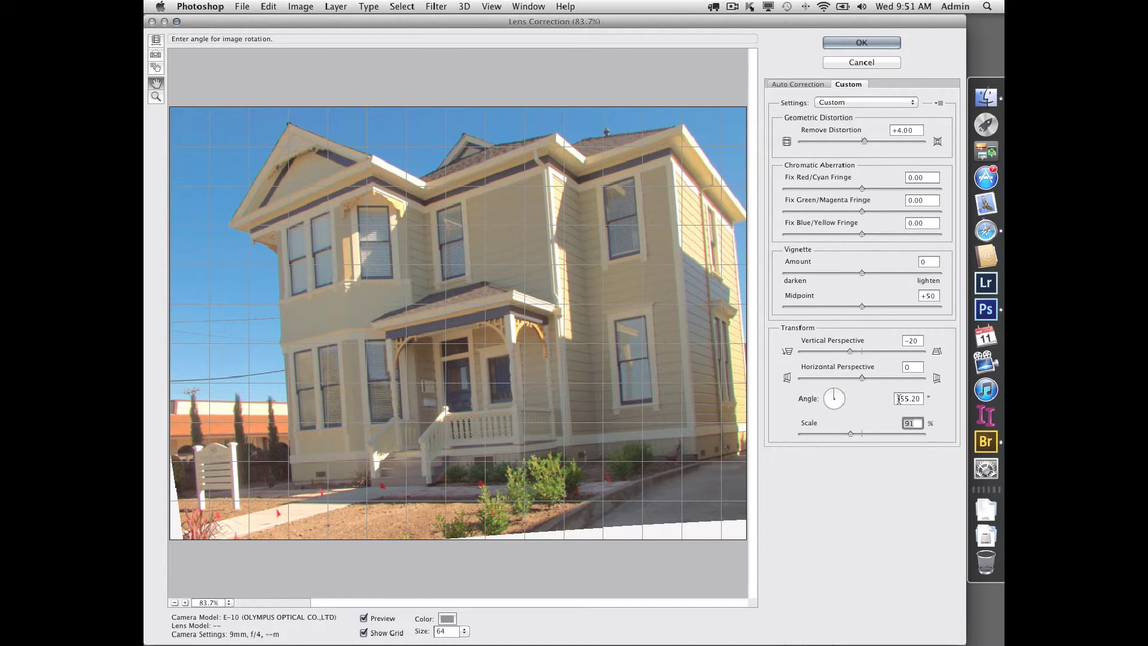
{"action": "left_click", "coordinate": [836, 393]}
{"action": "left_click", "coordinate": [835, 393]}
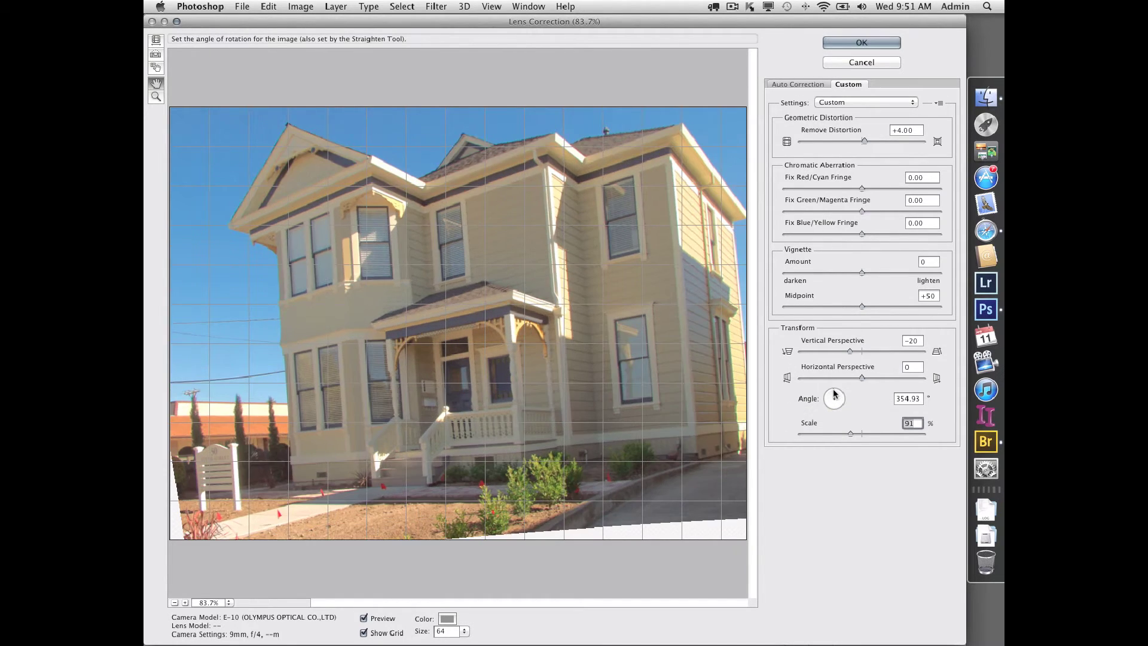
{"action": "left_click", "coordinate": [906, 399]}
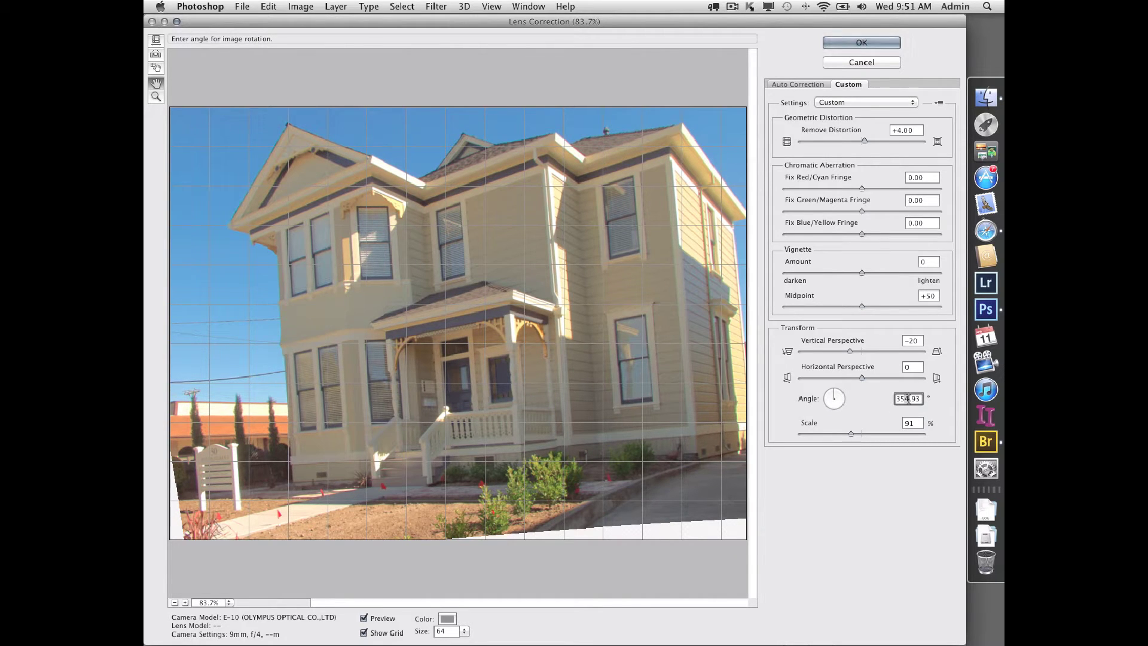
{"action": "key", "text": "BackSpace"}
{"action": "type", "text": "9"}
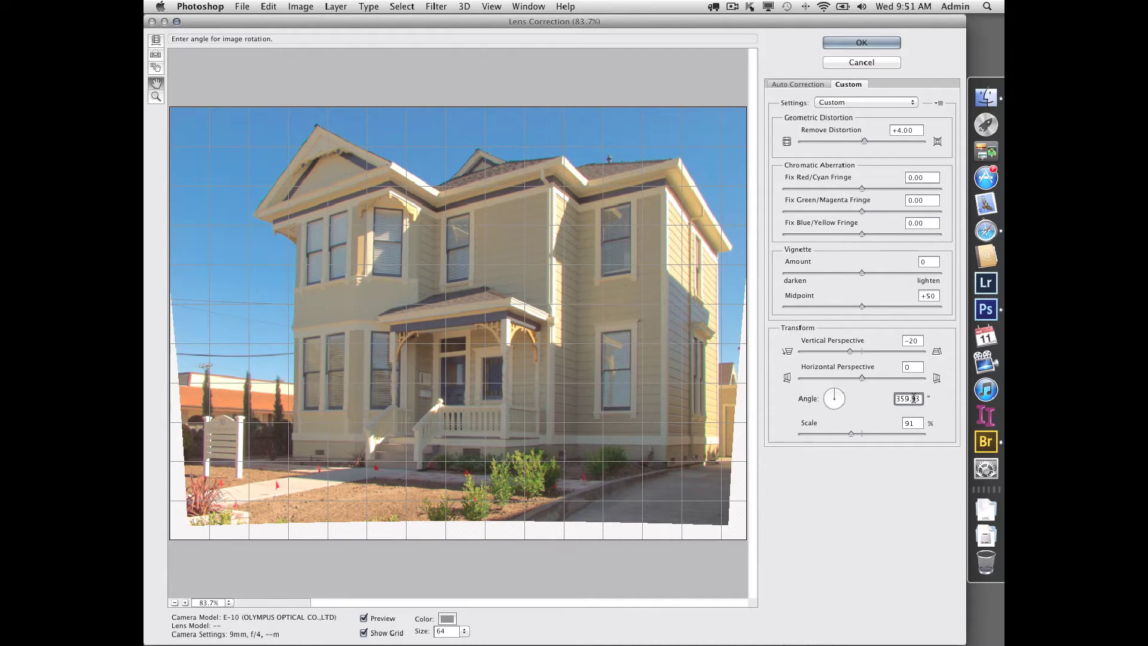
{"action": "key", "text": "BackSpace"}
{"action": "type", "text": "3"}
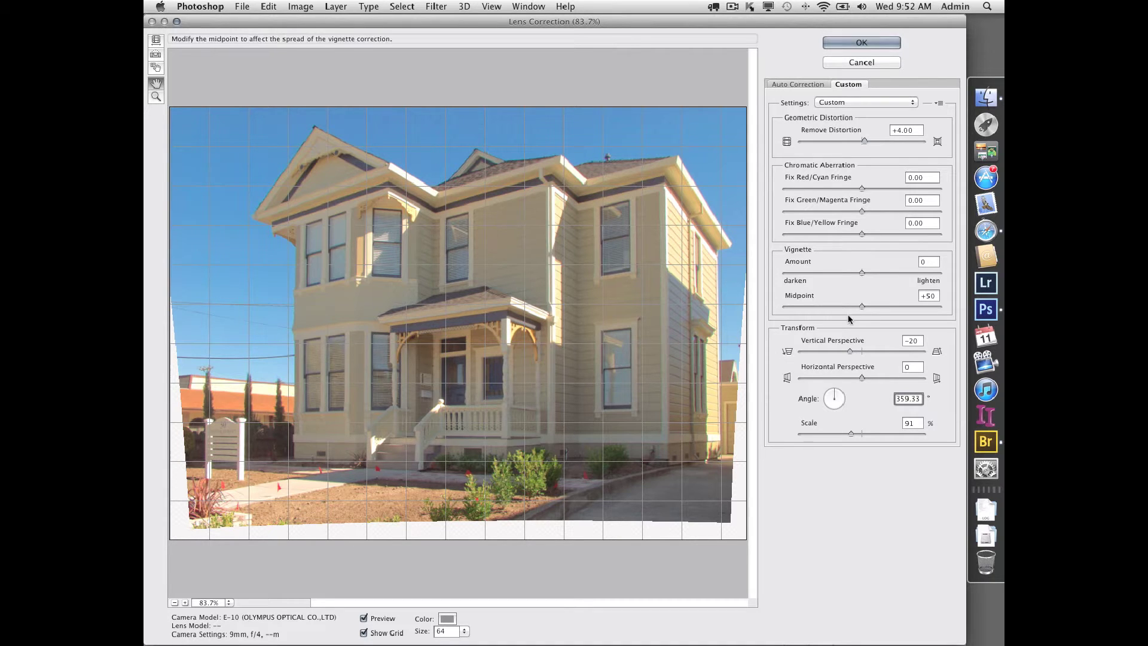
Step: Change Vertical Perspective to -19 and apply the Lens Correction with OK
{"action": "left_click", "coordinate": [850, 352]}
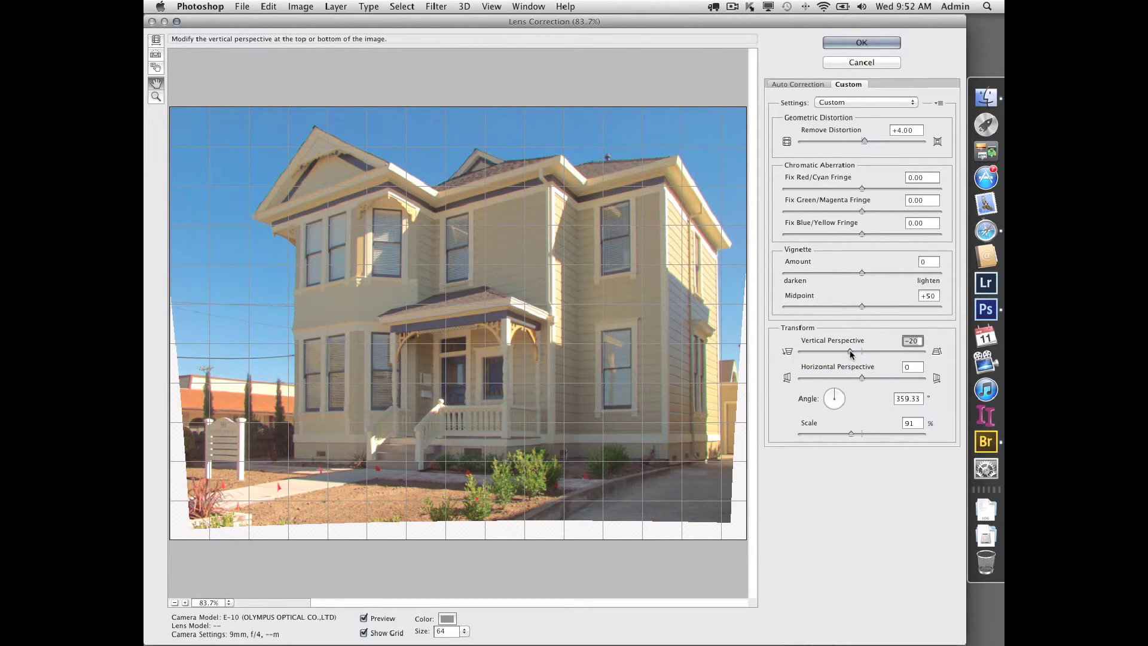
{"action": "left_click_drag", "start_coordinate": [851, 352], "coordinate": [853, 354]}
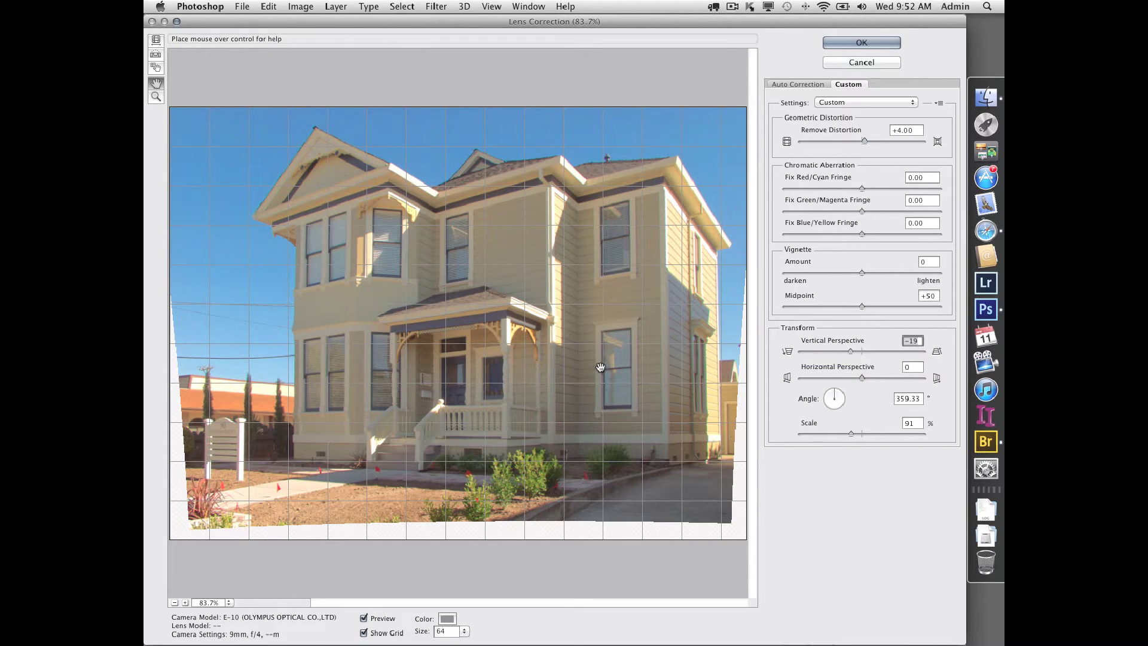
{"action": "left_click", "coordinate": [838, 42]}
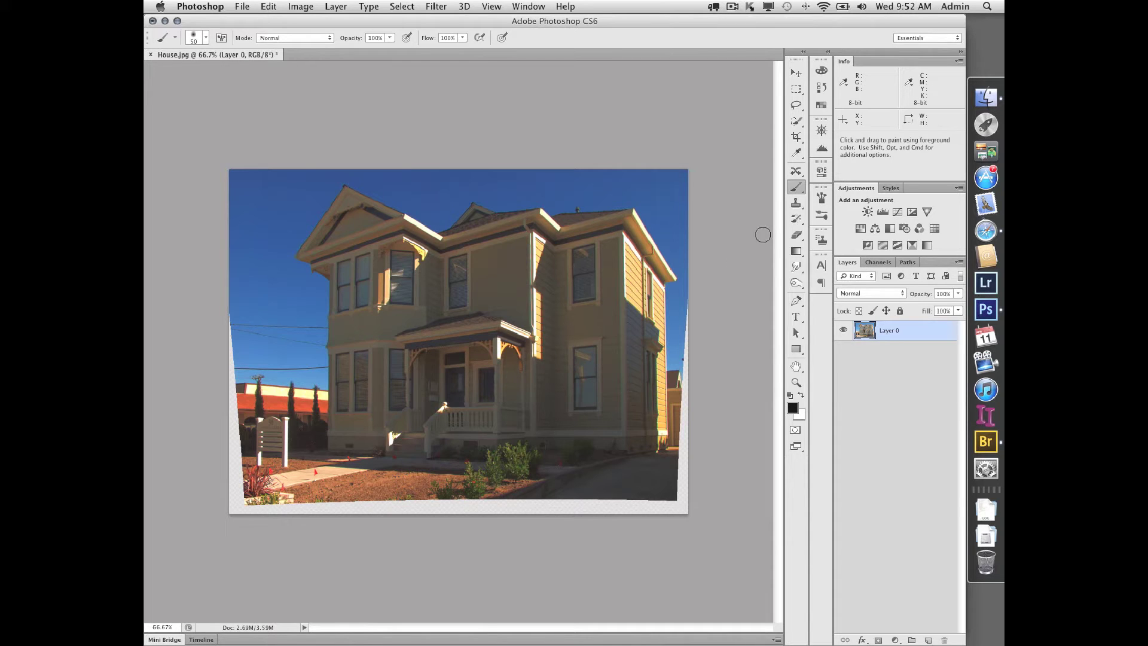
Step: Make an unconstrained crop, pulling in the right, left and bottom edges to about 3.929 × 3.300 in
{"action": "left_click", "coordinate": [796, 137]}
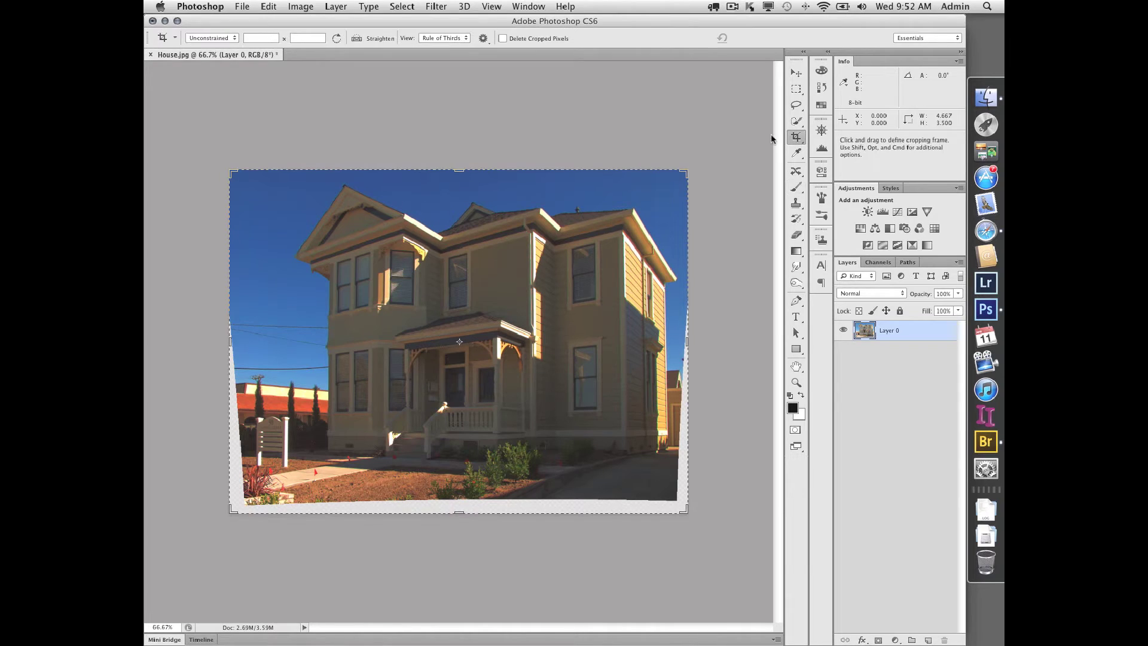
{"action": "left_click", "coordinate": [235, 38]}
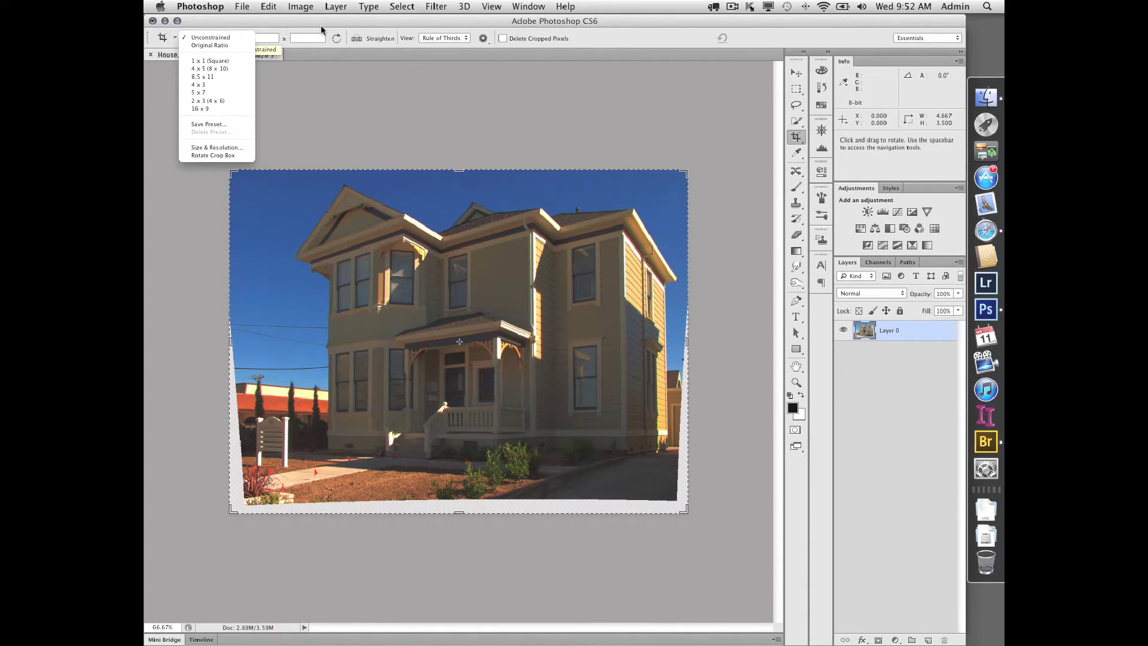
{"action": "left_click", "coordinate": [560, 79]}
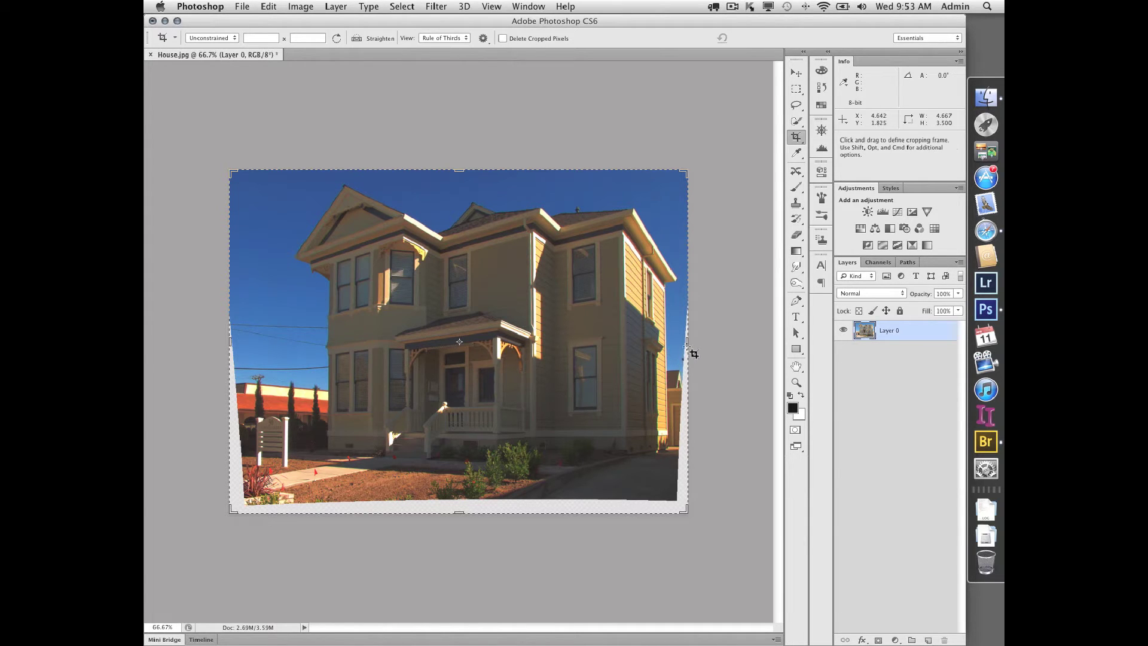
{"action": "left_click_drag", "start_coordinate": [688, 344], "coordinate": [768, 376]}
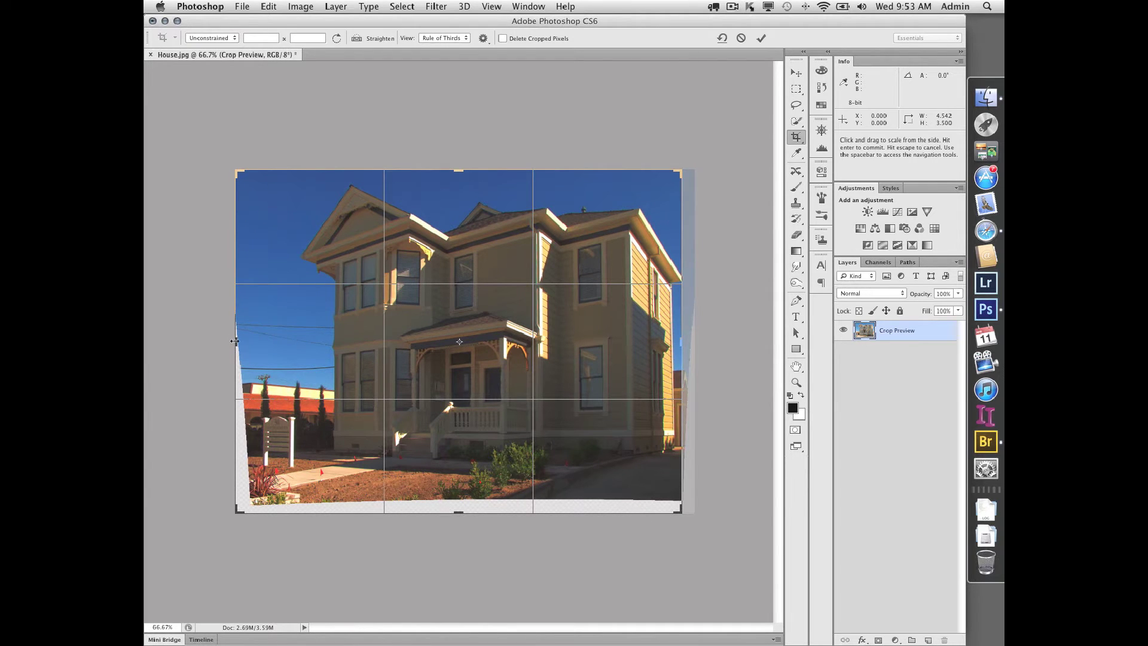
{"action": "left_click_drag", "start_coordinate": [234, 341], "coordinate": [264, 340]}
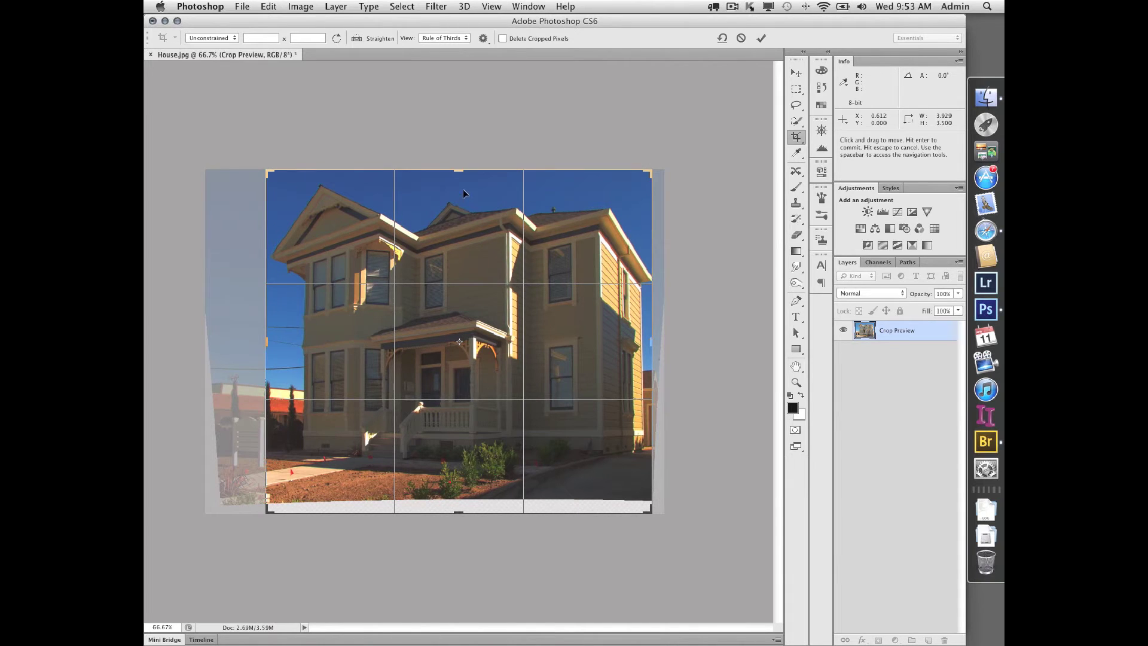
{"action": "left_click_drag", "start_coordinate": [459, 513], "coordinate": [455, 504]}
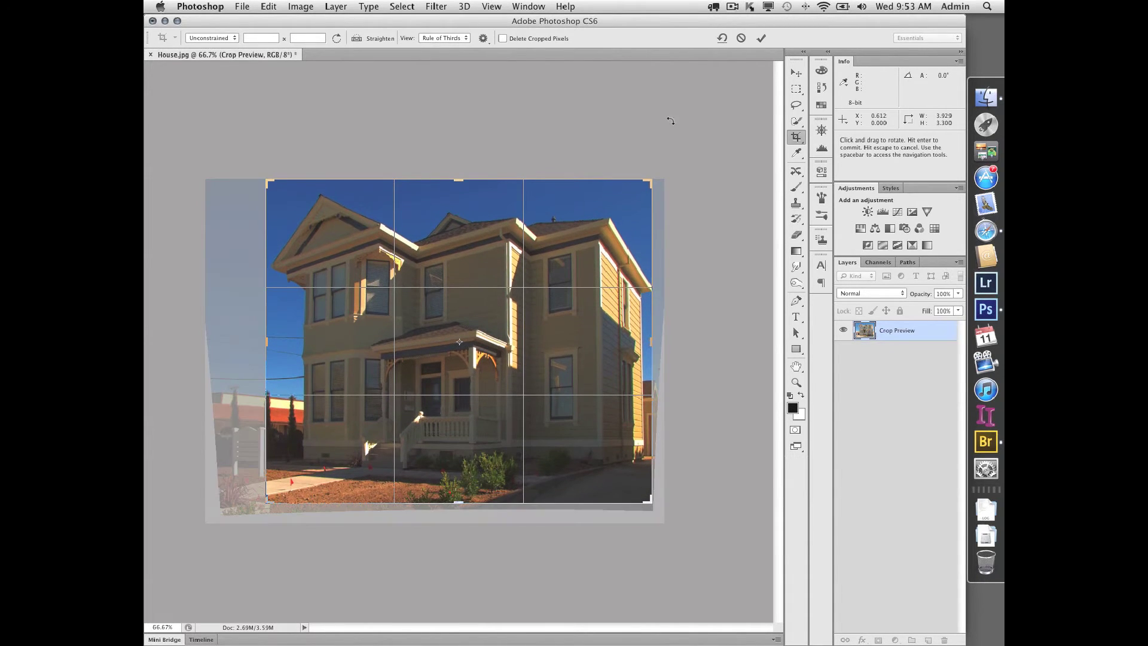
{"action": "left_click", "coordinate": [761, 38]}
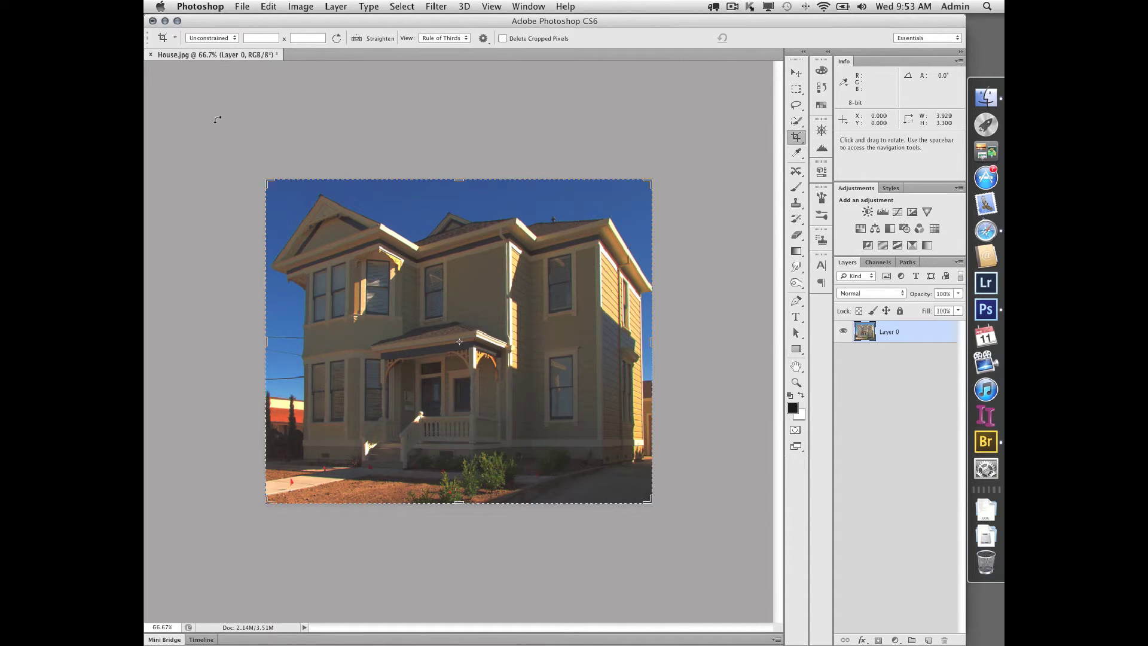
Step: Save the image to the Desktop as House.psd with Layers and Maximize Compatibility
{"action": "left_click", "coordinate": [243, 8]}
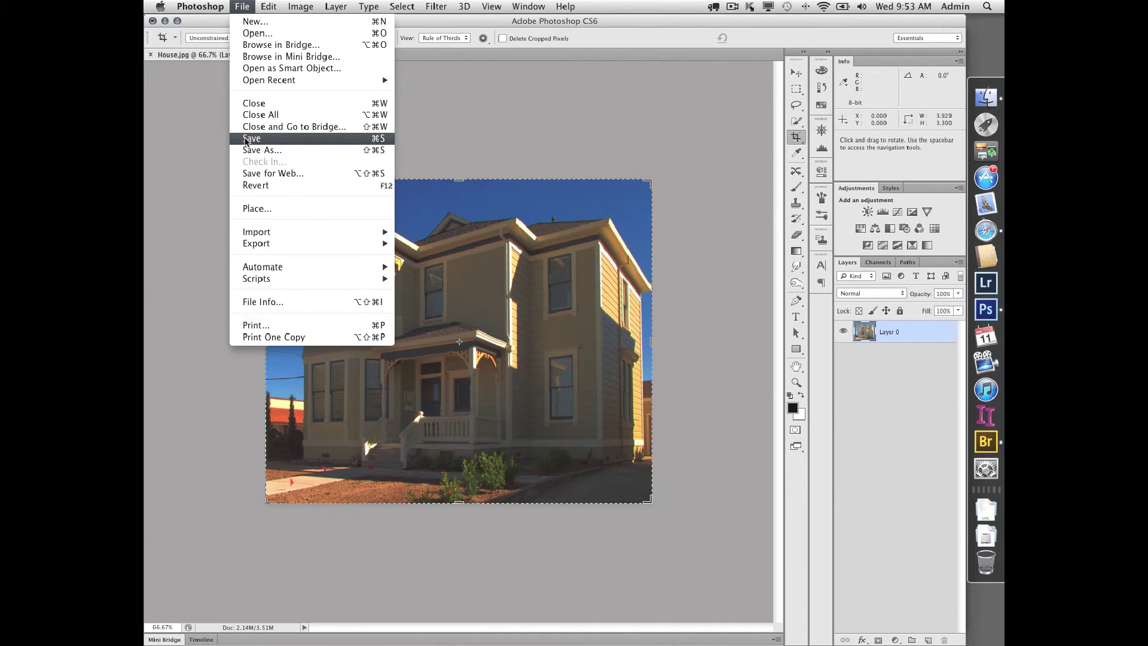
{"action": "left_click", "coordinate": [317, 149]}
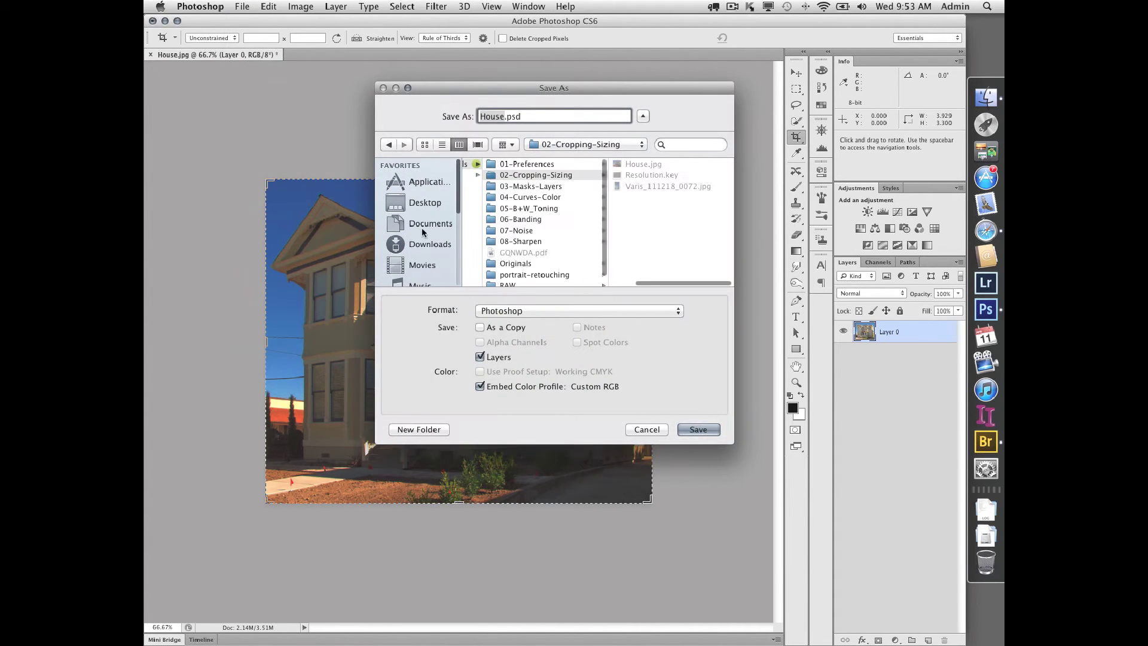
{"action": "left_click", "coordinate": [395, 203]}
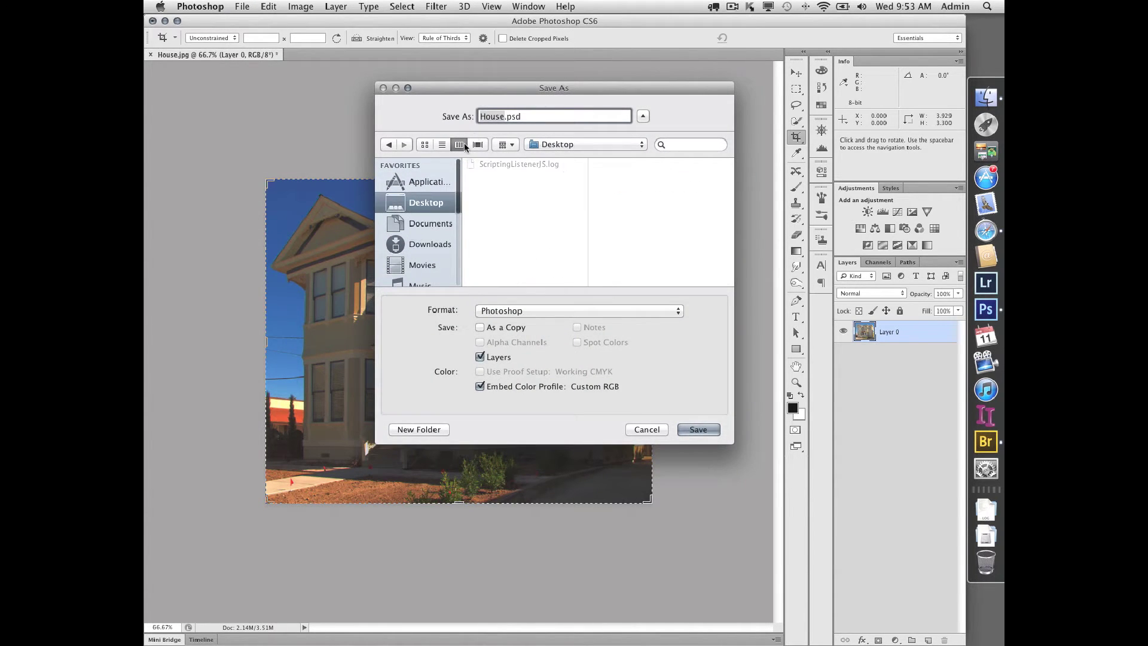
{"action": "left_click", "coordinate": [682, 429]}
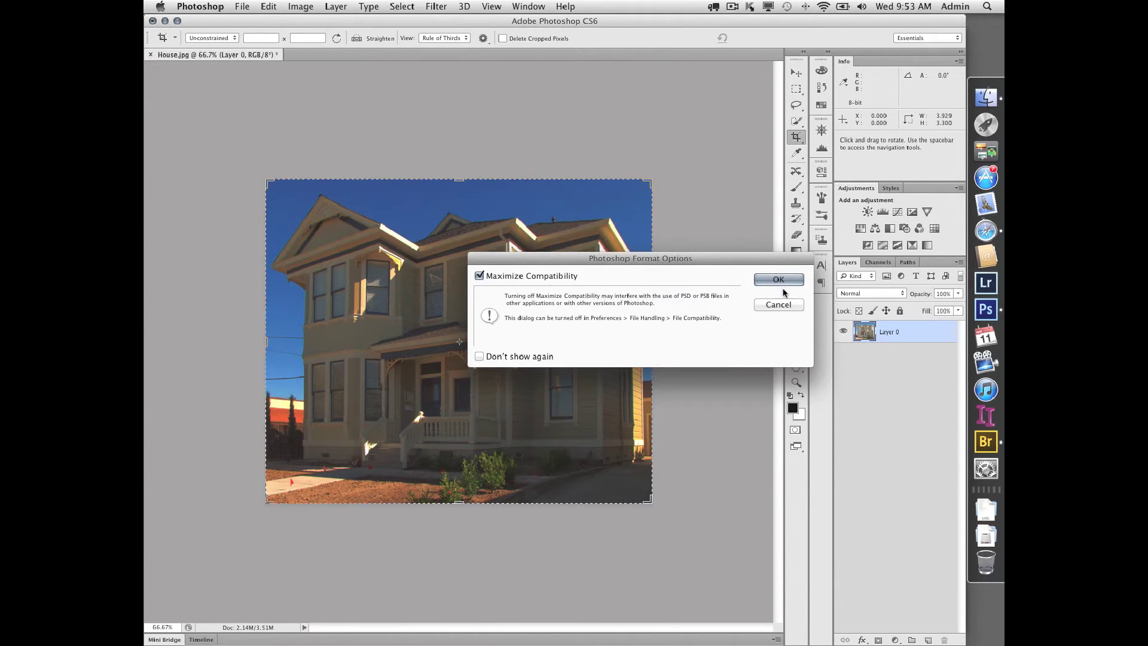
{"action": "left_click", "coordinate": [770, 279]}
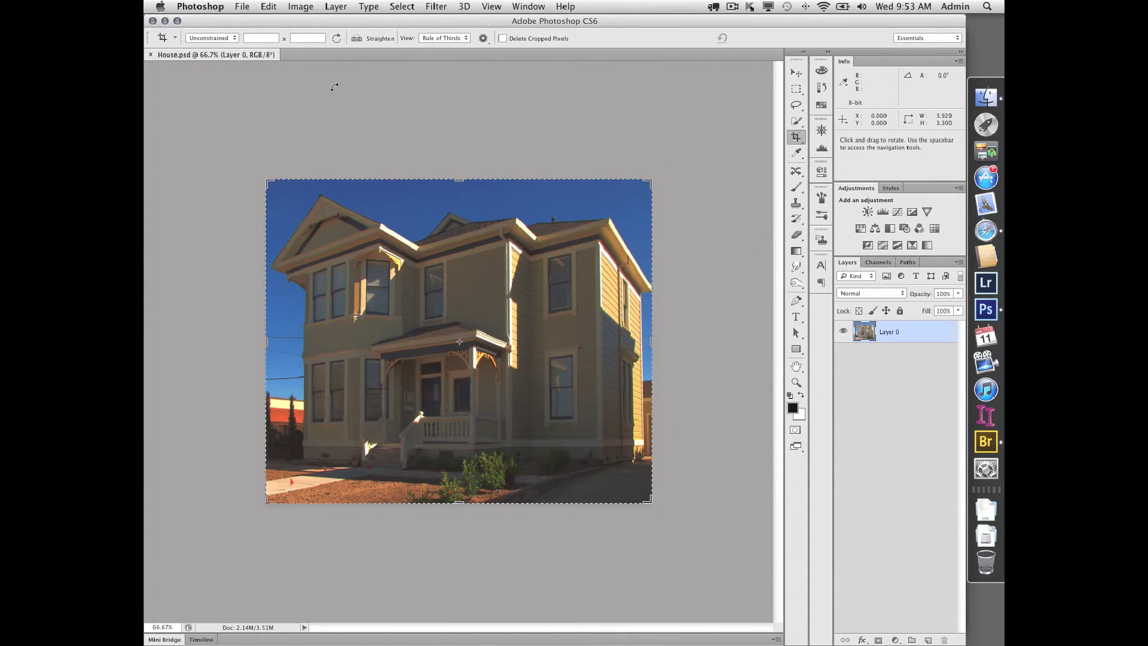
Step: Close House.psd, reopen it from Open Recent, and zoom out
{"action": "left_click", "coordinate": [151, 54]}
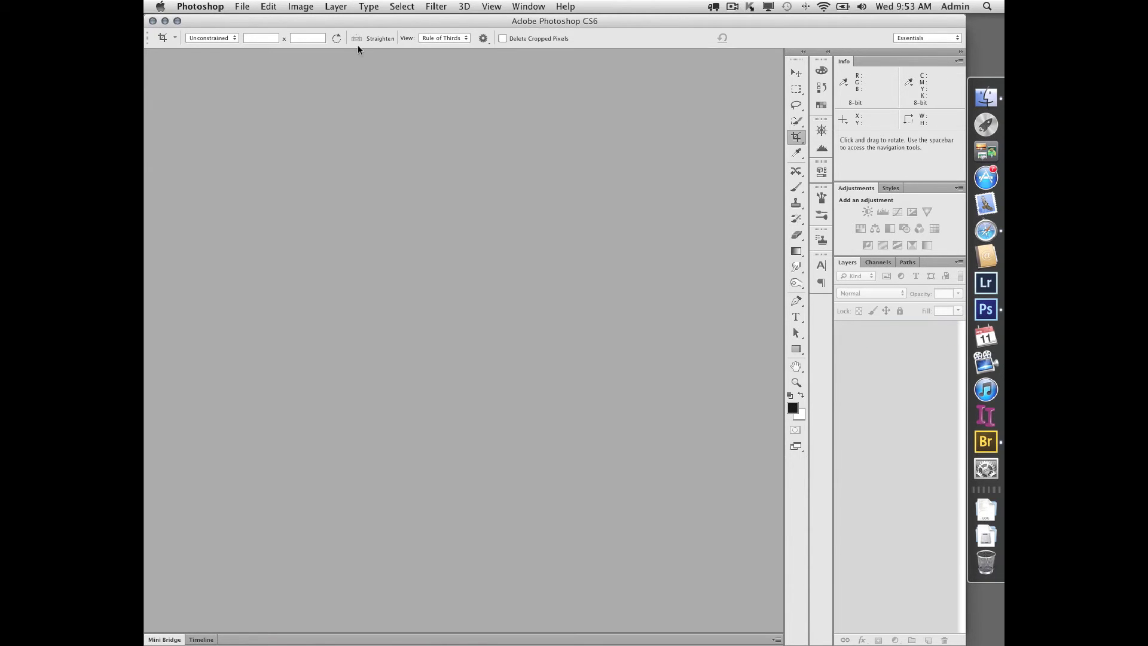
{"action": "left_click", "coordinate": [239, 7]}
{"action": "mouse_move", "coordinate": [311, 81]}
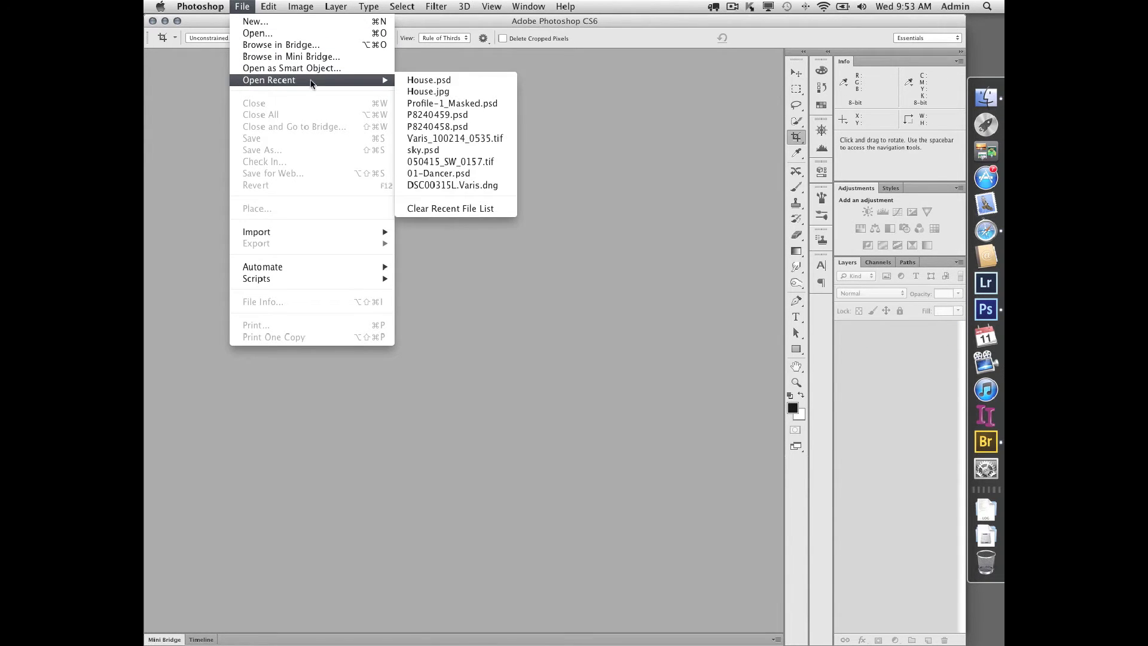
{"action": "left_click", "coordinate": [416, 88]}
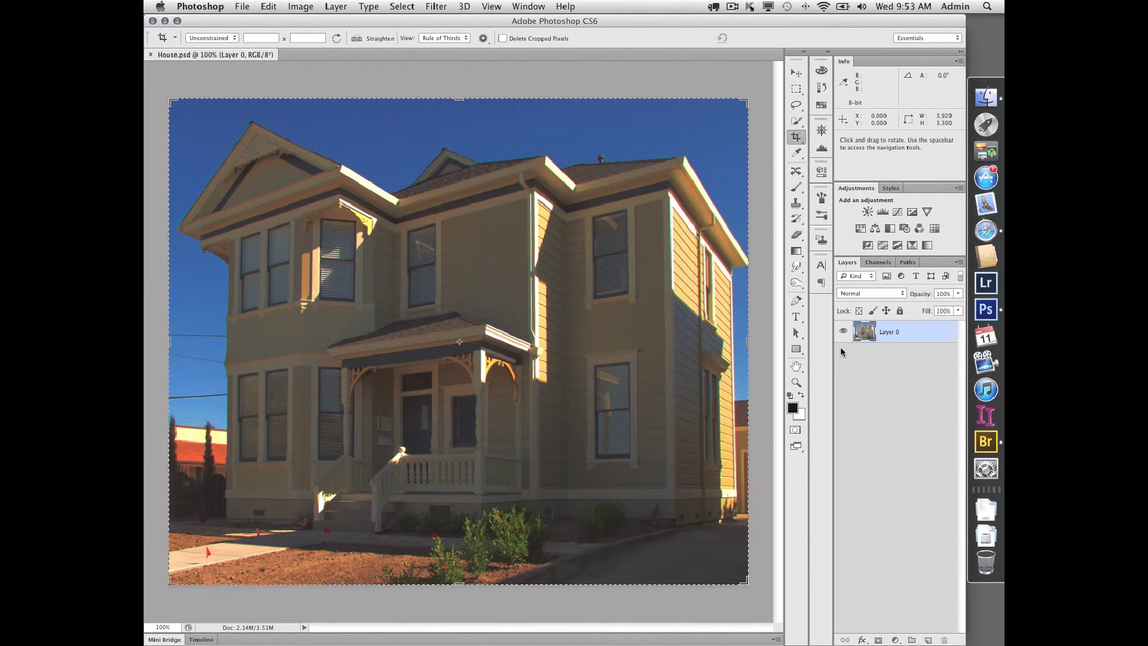
{"action": "key", "text": "super+minus"}
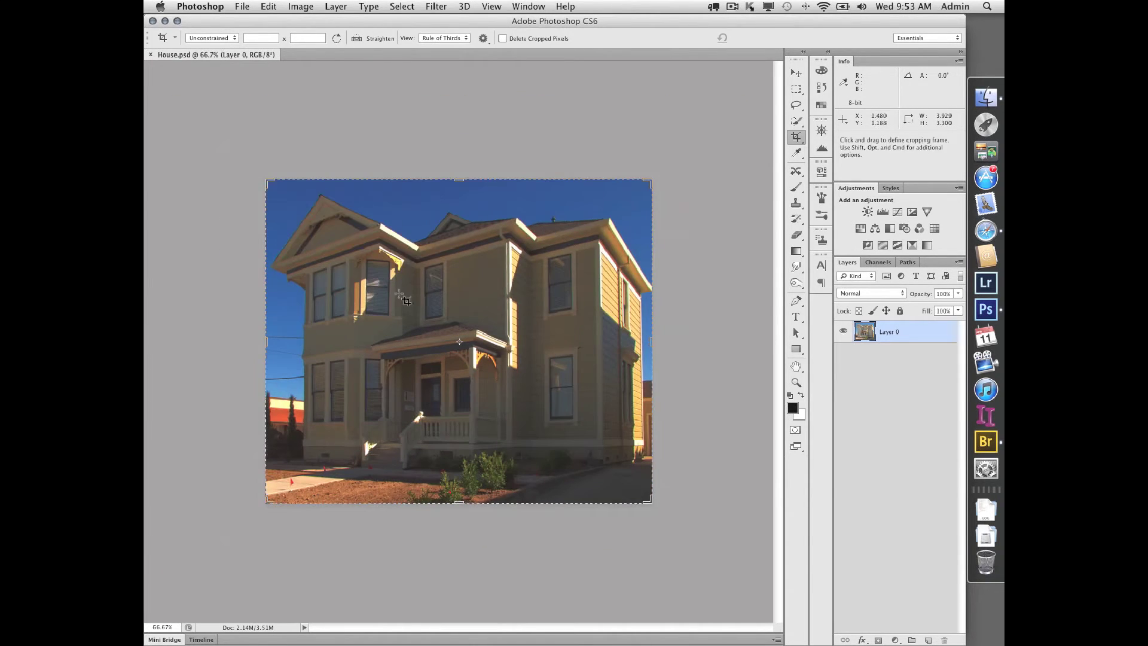
Step: Stretch the pending crop past the left and right edges and above the roof to about 4.504 × 3.775 in
{"action": "left_click_drag", "start_coordinate": [267, 341], "coordinate": [244, 341]}
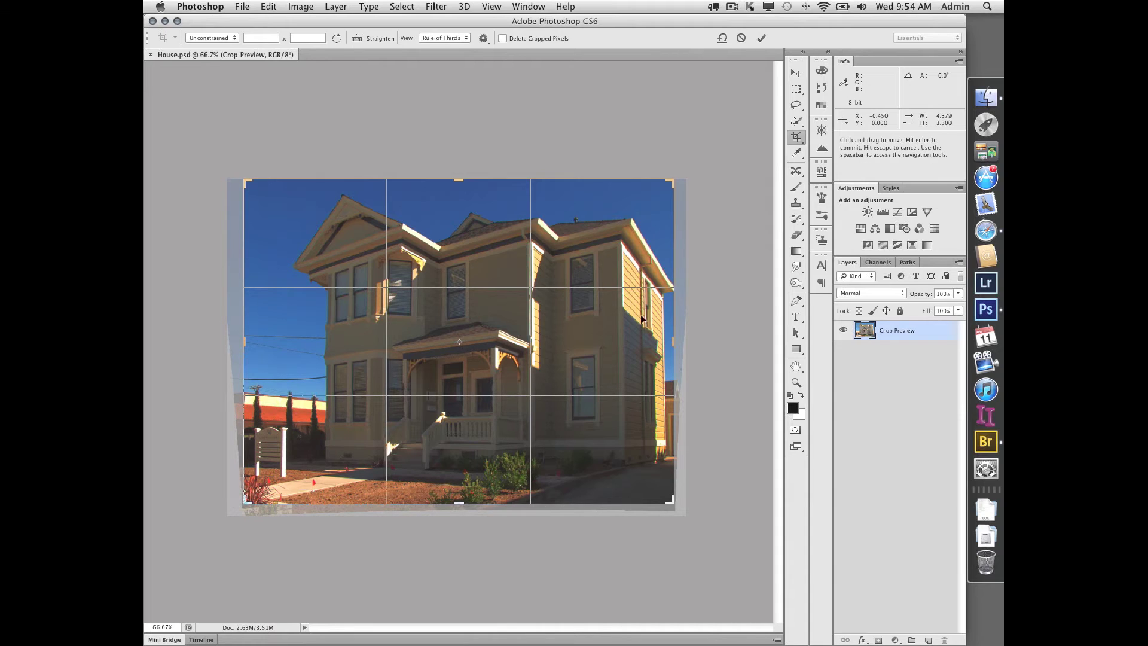
{"action": "left_click_drag", "start_coordinate": [672, 342], "coordinate": [676, 341]}
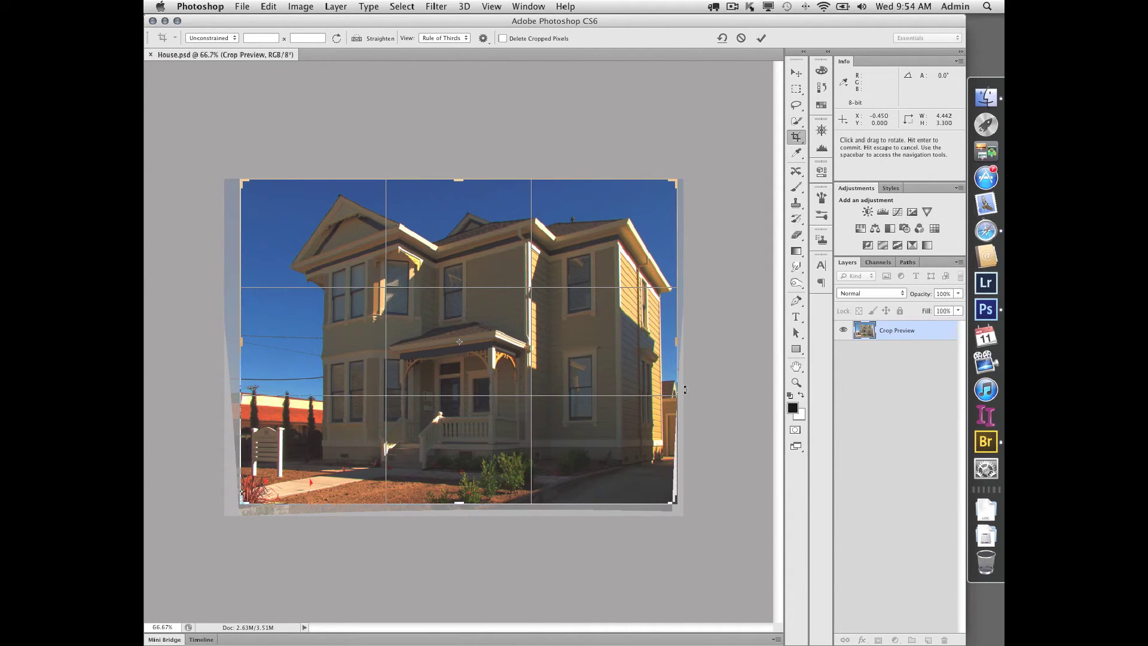
{"action": "left_click_drag", "start_coordinate": [676, 342], "coordinate": [683, 342]}
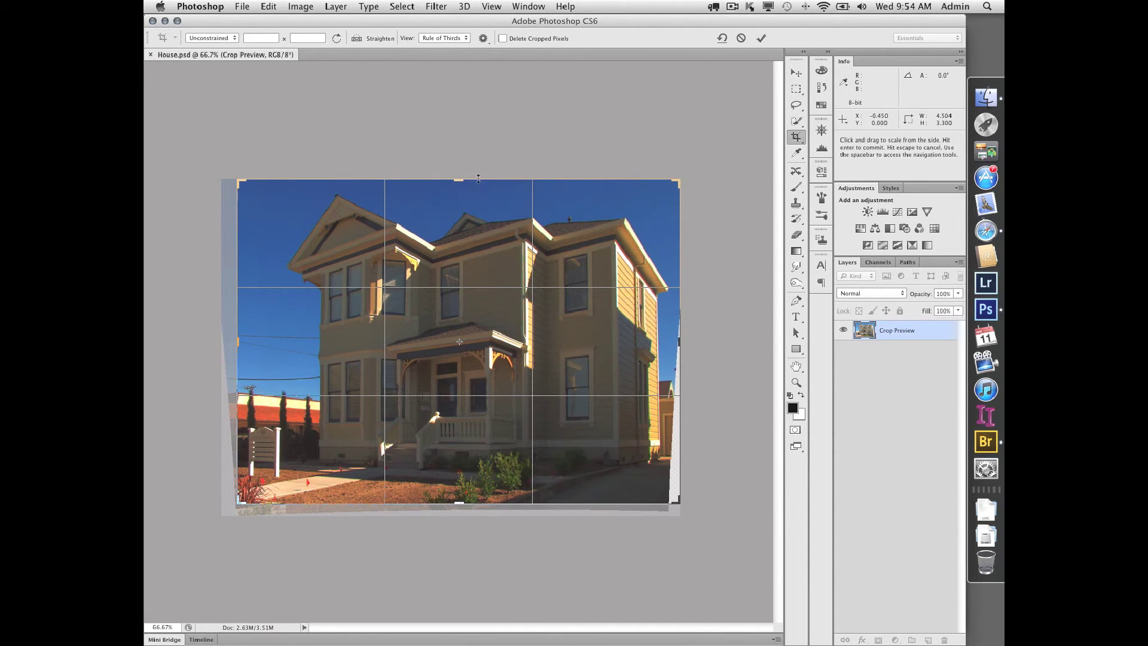
{"action": "left_click_drag", "start_coordinate": [458, 177], "coordinate": [458, 155]}
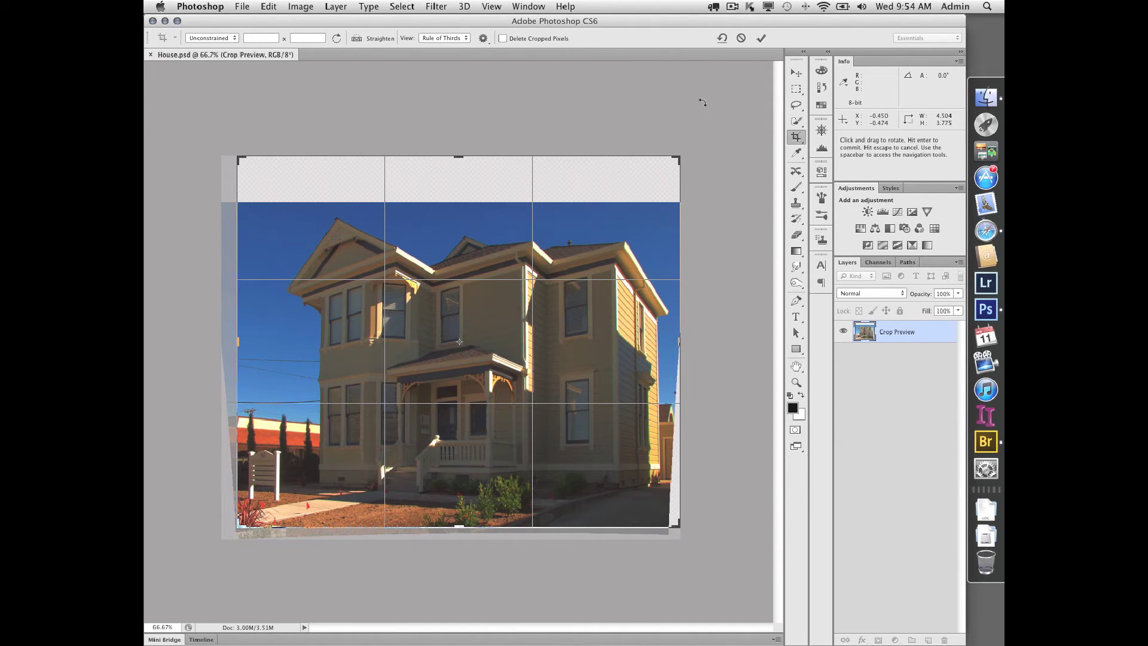
Step: Commit the 4.504 × 3.775 in crop and Magic Wand-select the top and right transparent strips
{"action": "left_click", "coordinate": [761, 39]}
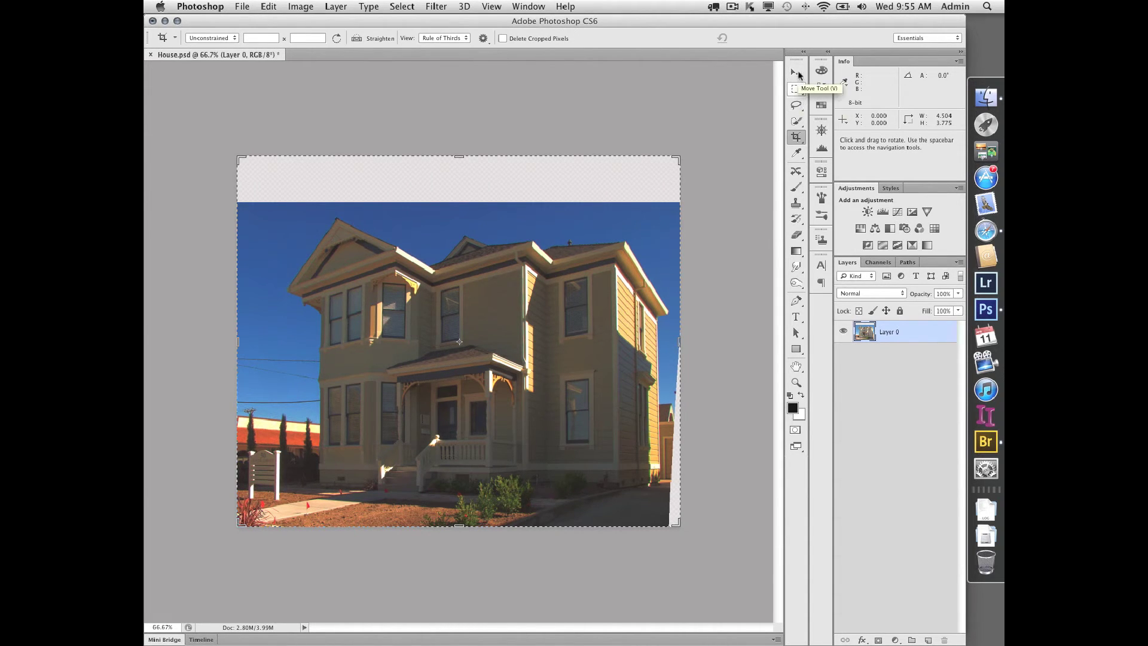
{"action": "left_click", "coordinate": [797, 73]}
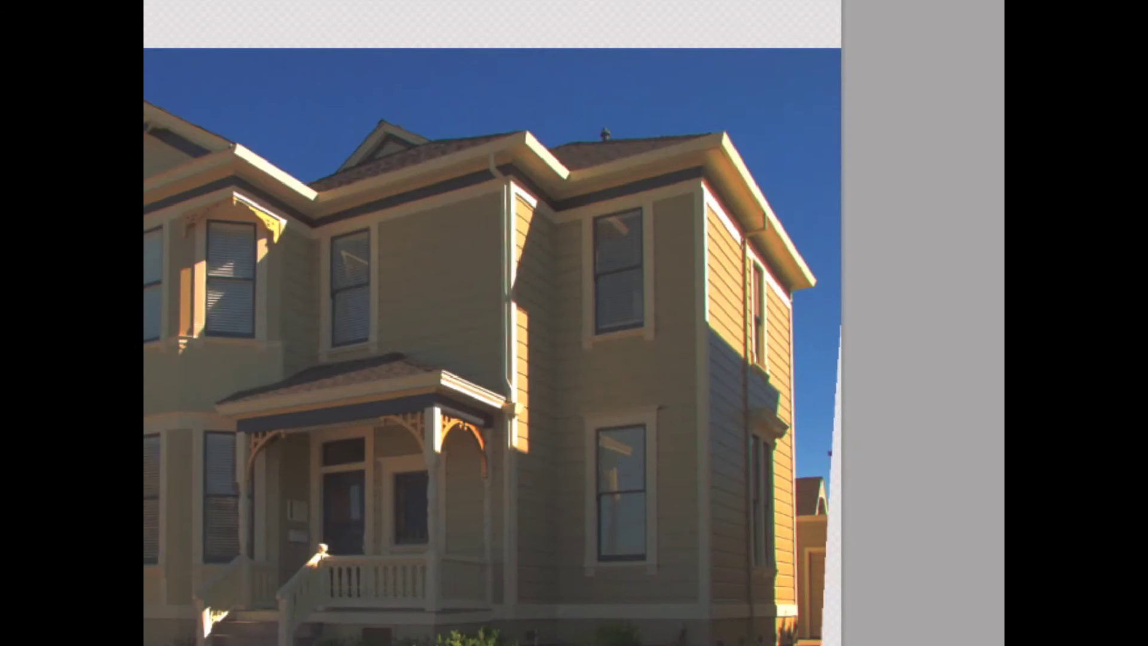
{"action": "left_click", "coordinate": [788, 135]}
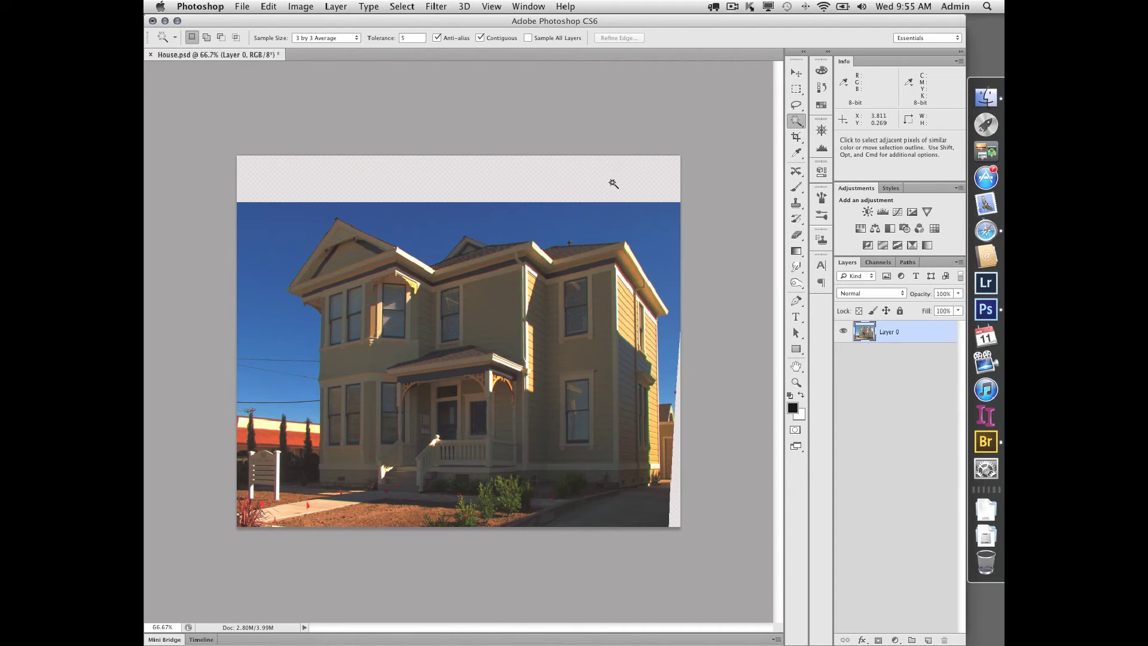
{"action": "left_click", "coordinate": [530, 179]}
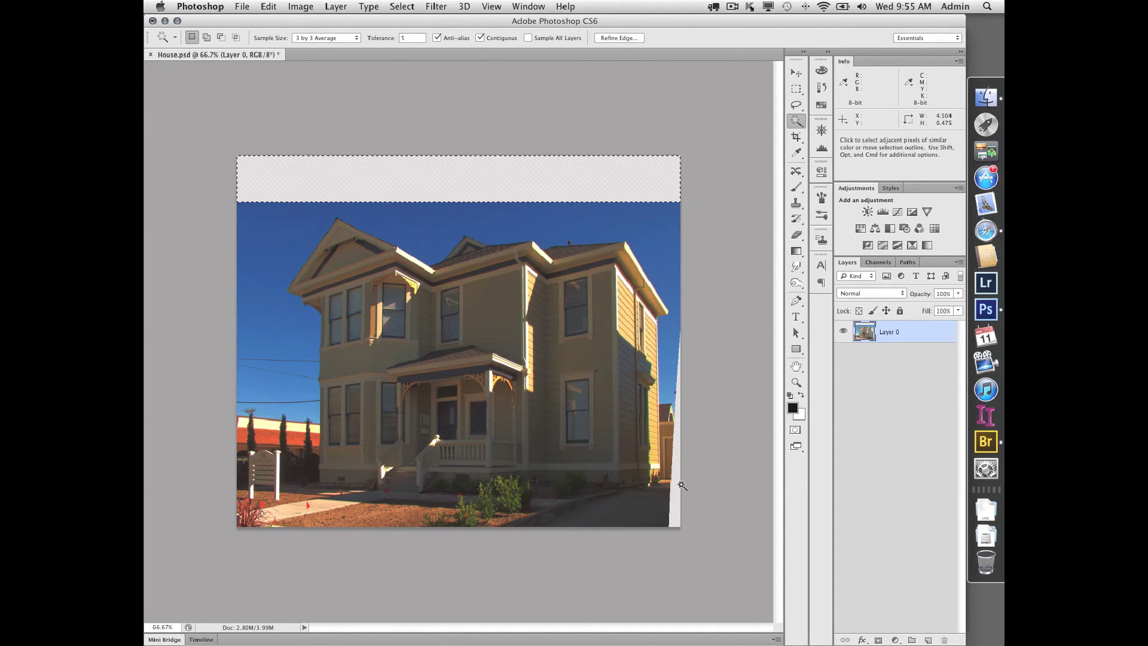
{"action": "key", "text": "alt"}
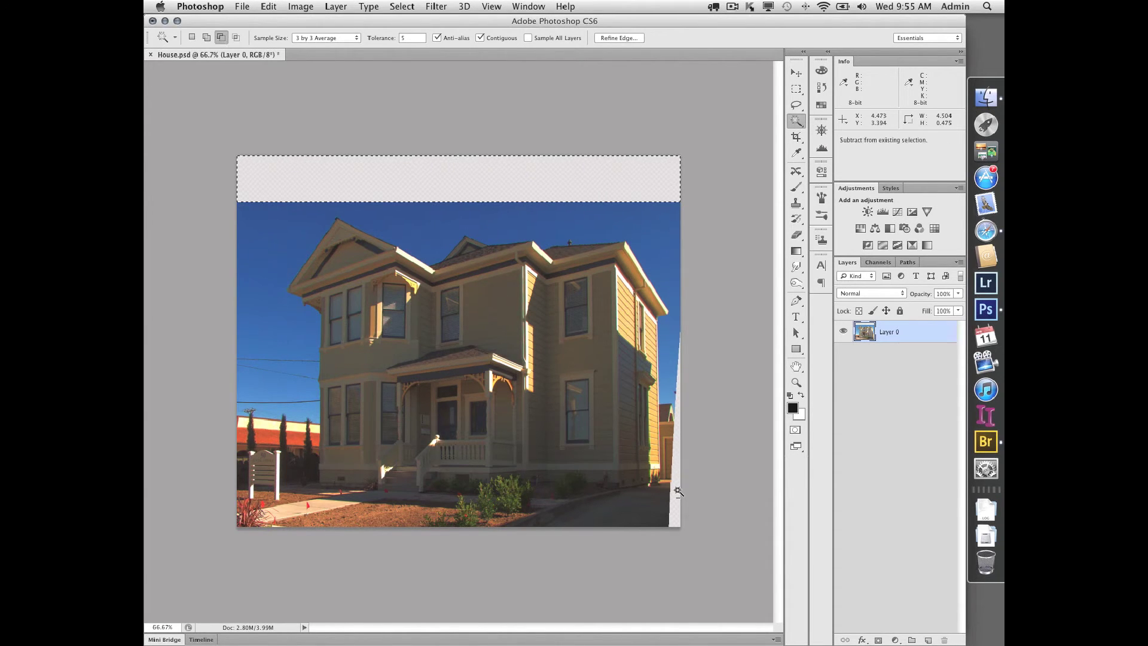
{"action": "left_click", "coordinate": [676, 492], "text": "shift"}
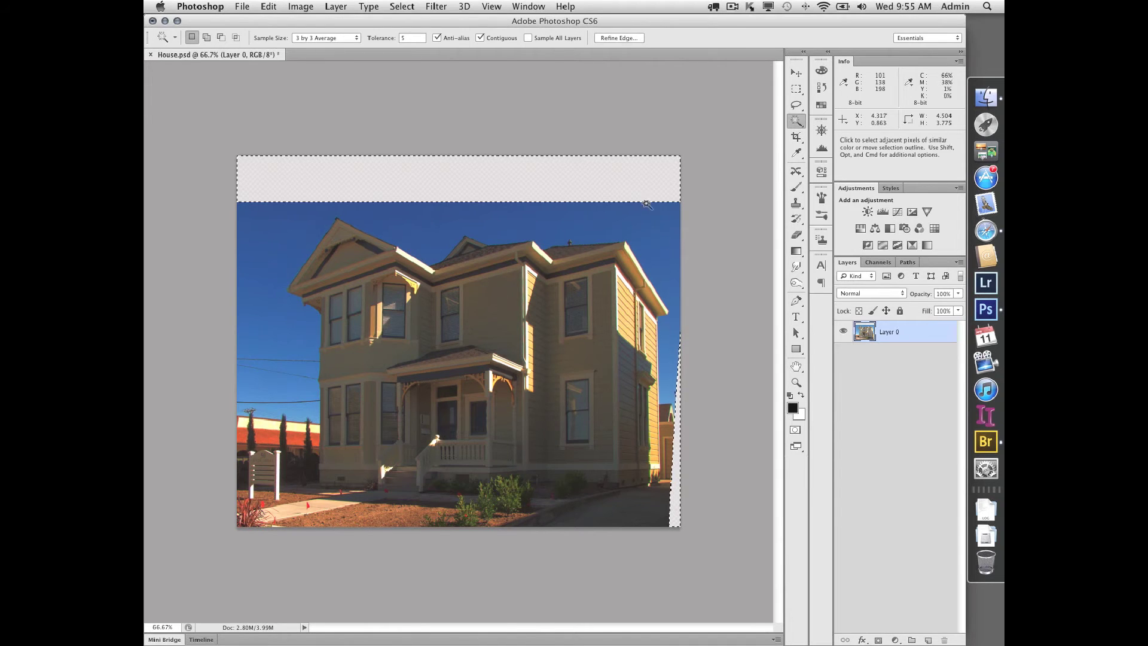
Step: Expand the strip selection by 1 with Select > Modify > Expand
{"action": "left_click", "coordinate": [402, 6]}
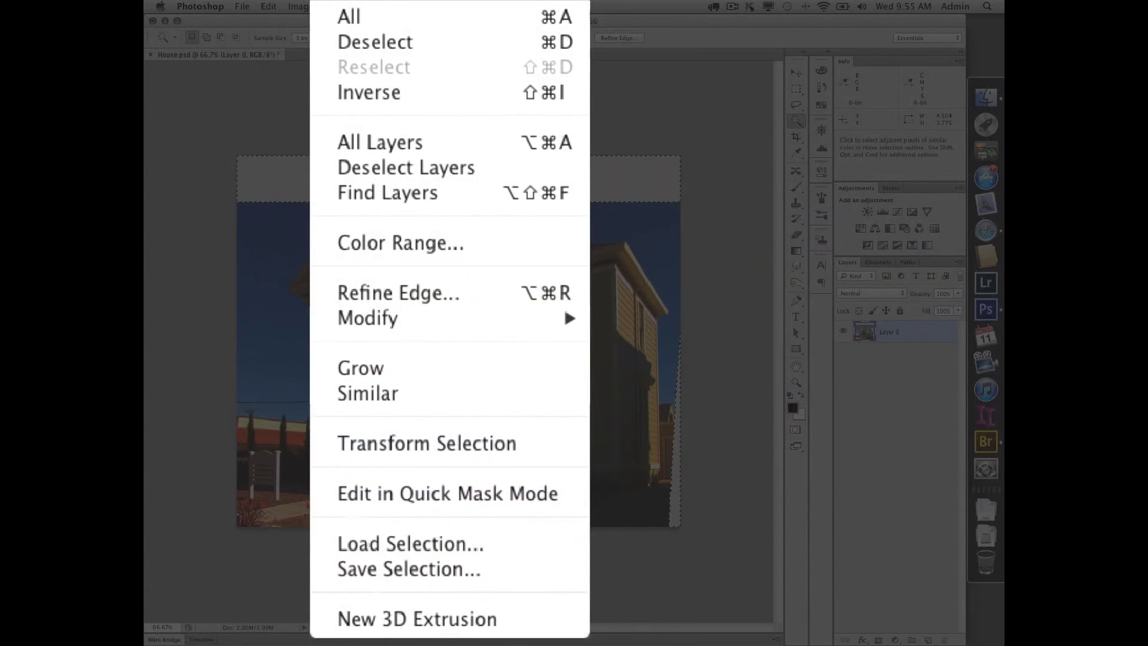
{"action": "mouse_move", "coordinate": [429, 162]}
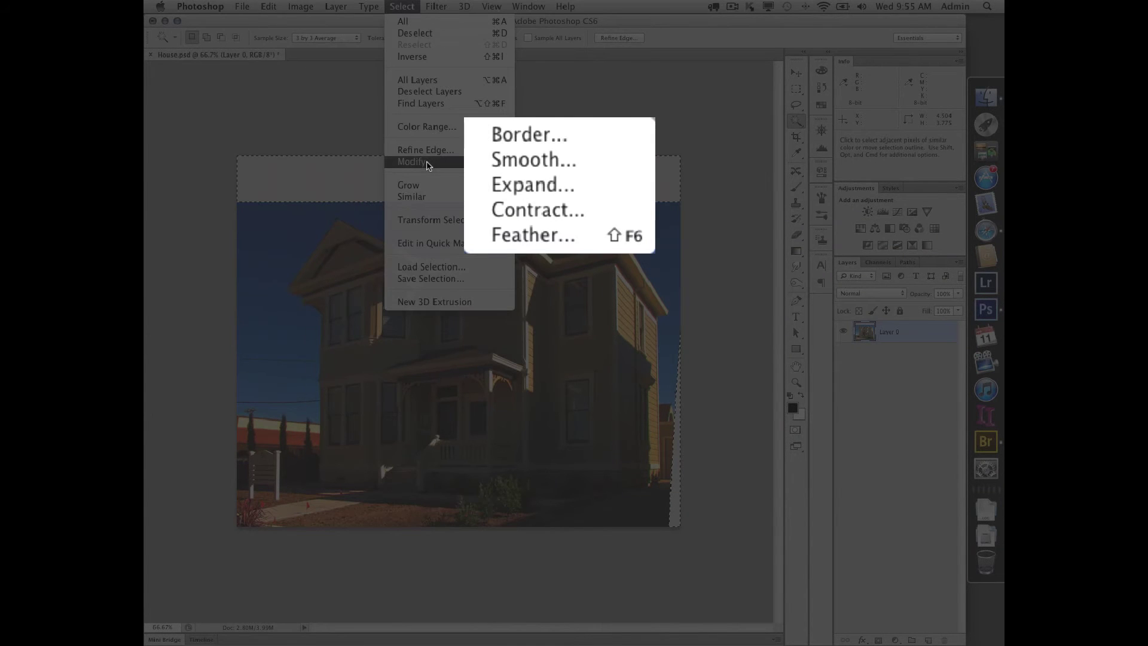
{"action": "left_click", "coordinate": [527, 185]}
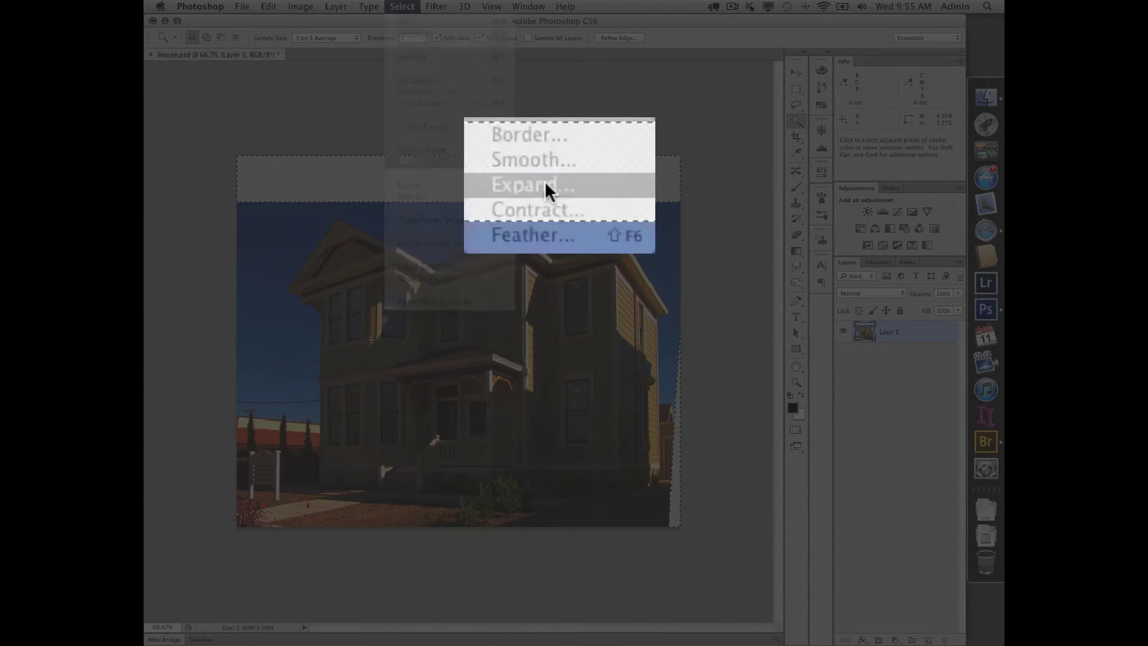
{"action": "left_click", "coordinate": [747, 299]}
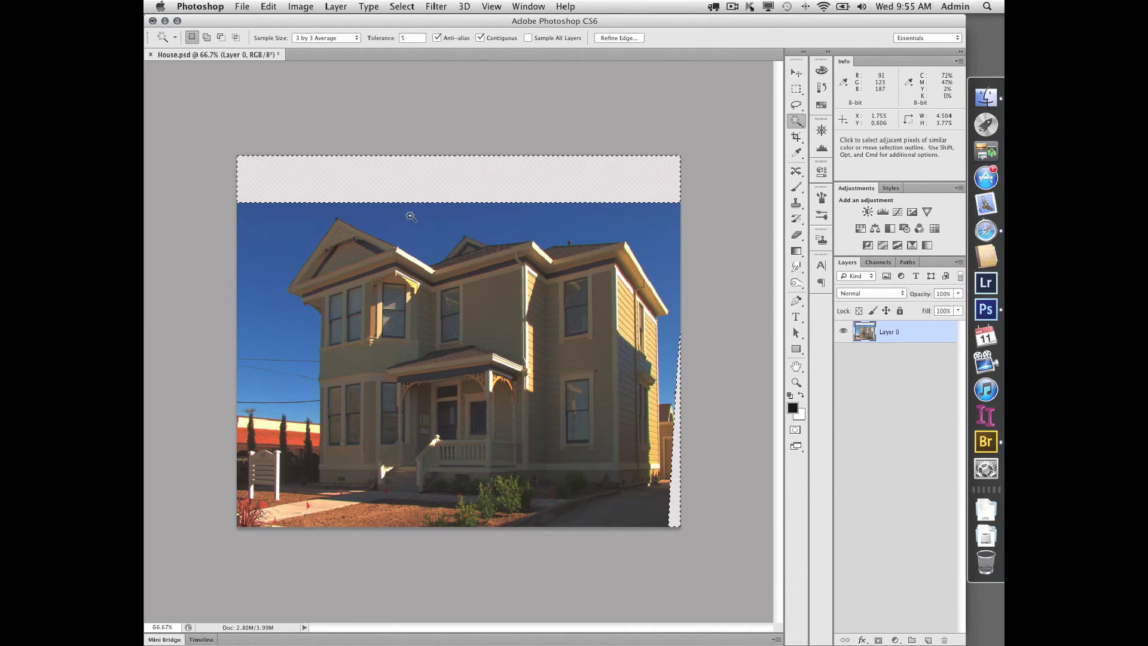
Step: Content-Aware Fill the selected top and right strips, then deselect
{"action": "left_click", "coordinate": [268, 7]}
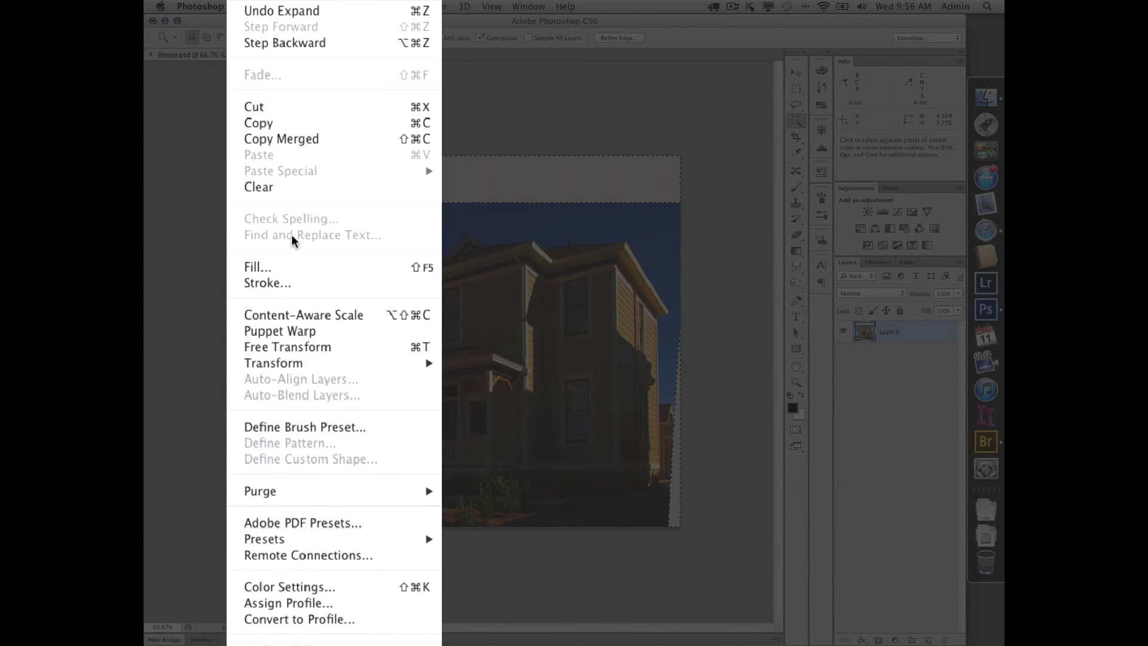
{"action": "left_click", "coordinate": [293, 273]}
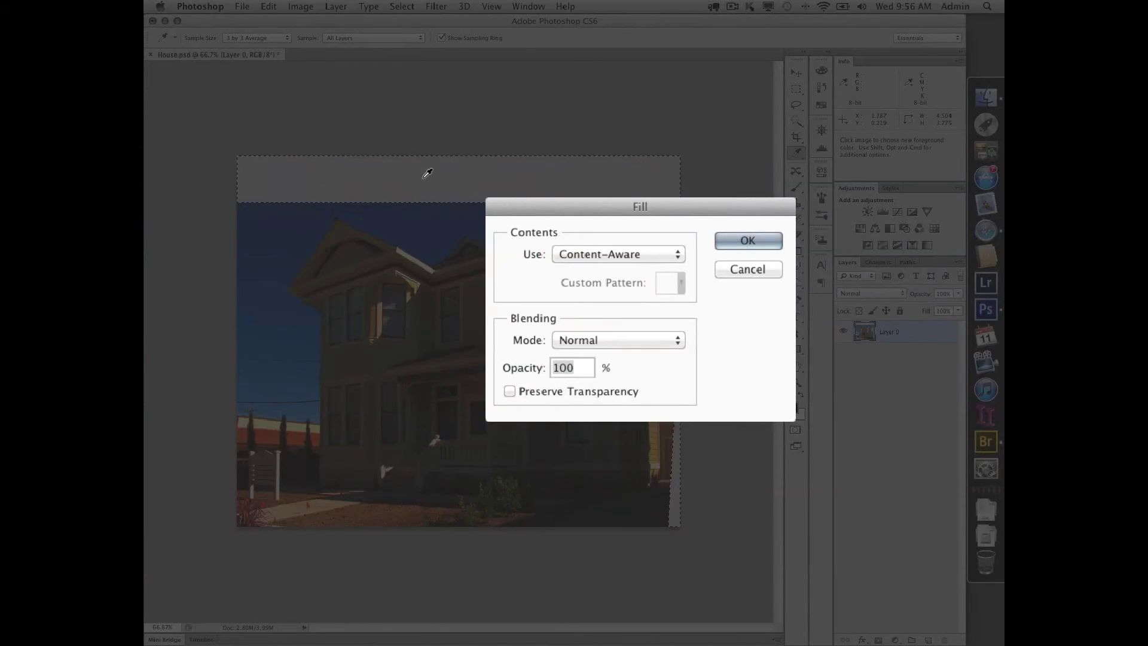
{"action": "left_click", "coordinate": [637, 266]}
{"action": "left_click", "coordinate": [626, 265]}
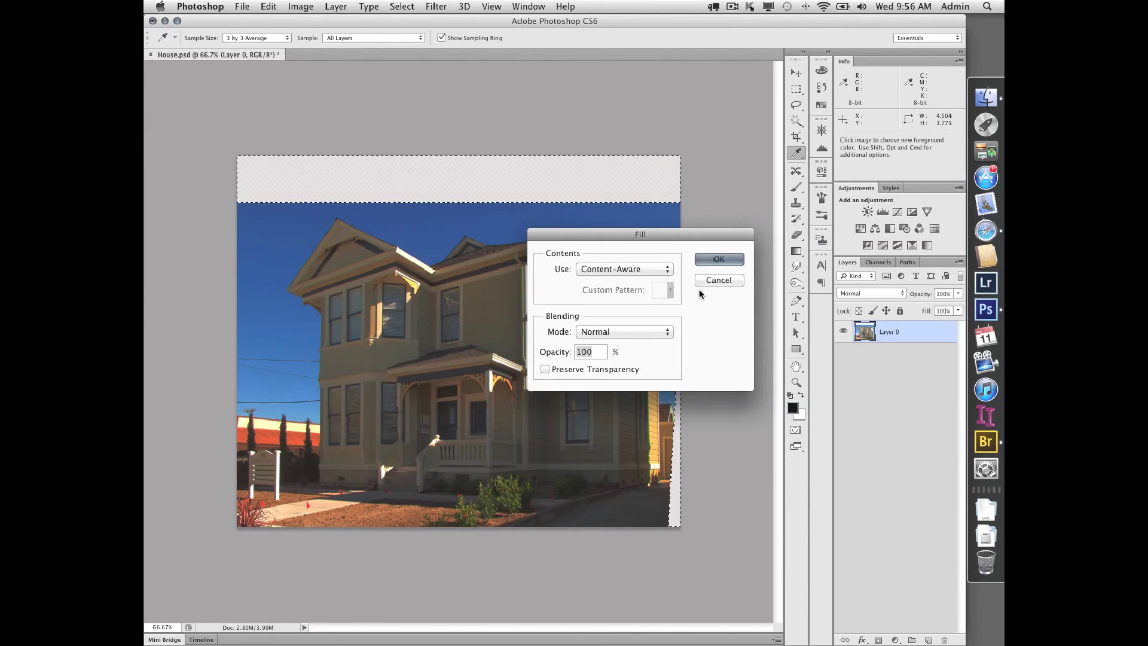
{"action": "left_click", "coordinate": [706, 260]}
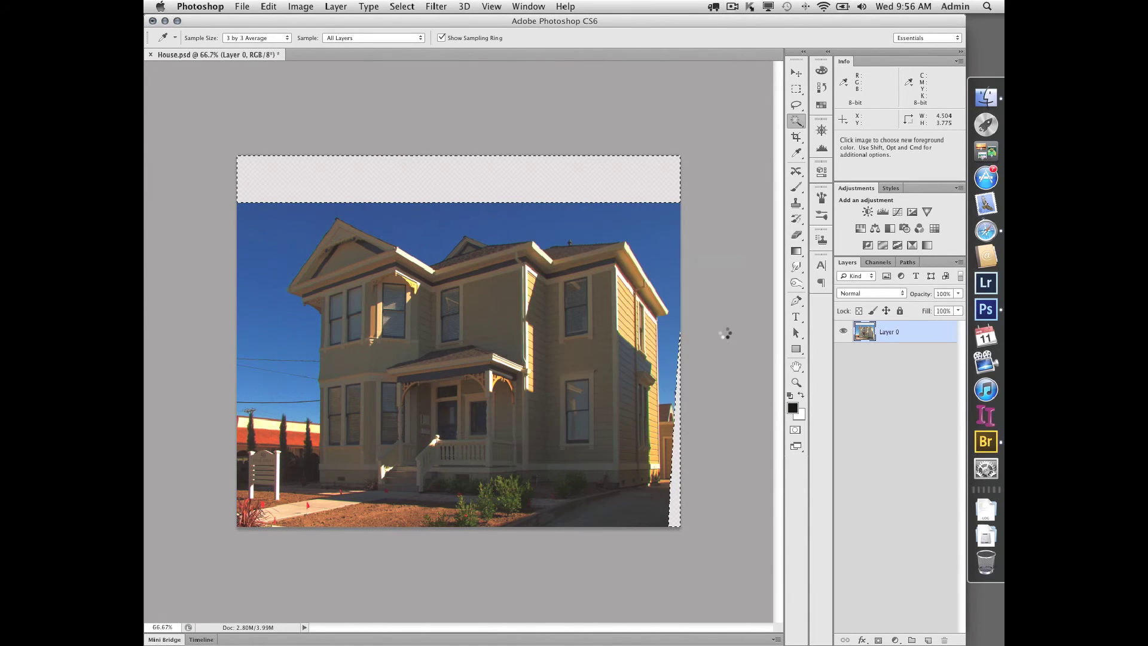
{"action": "key", "text": "w"}
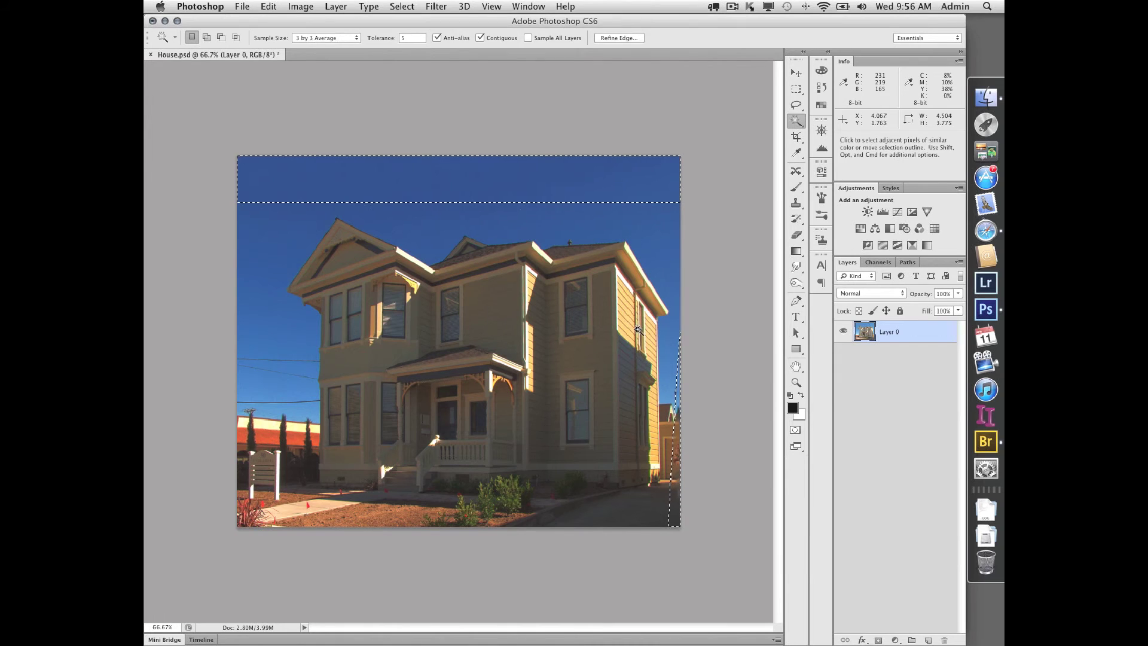
{"action": "key", "text": "super+d"}
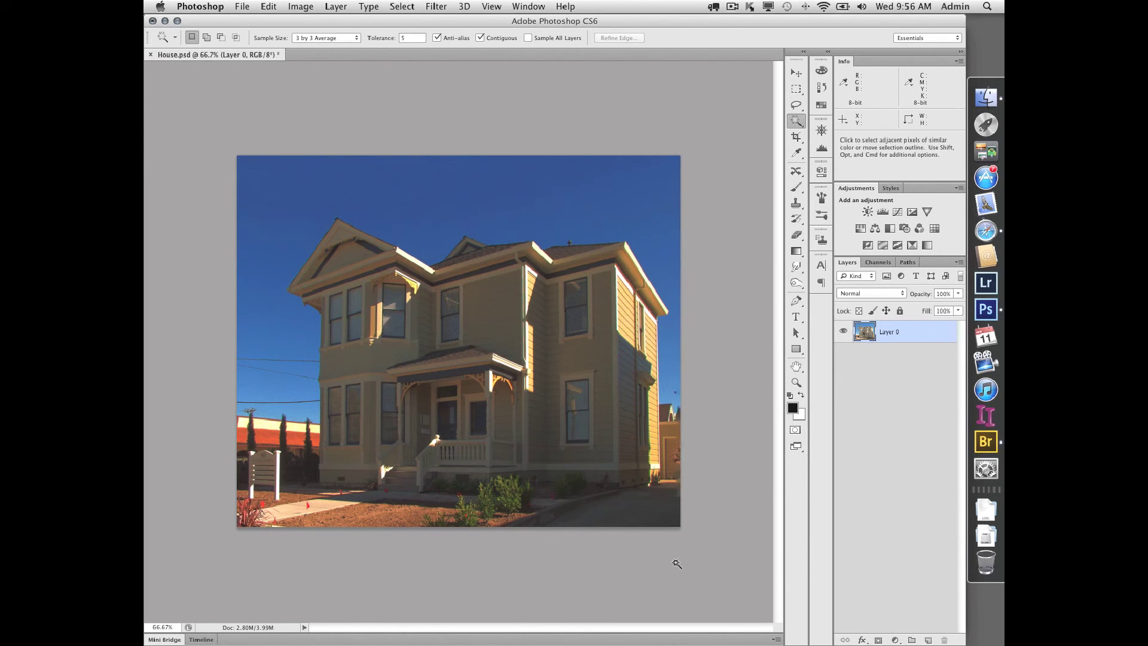
{"action": "key", "text": "z"}
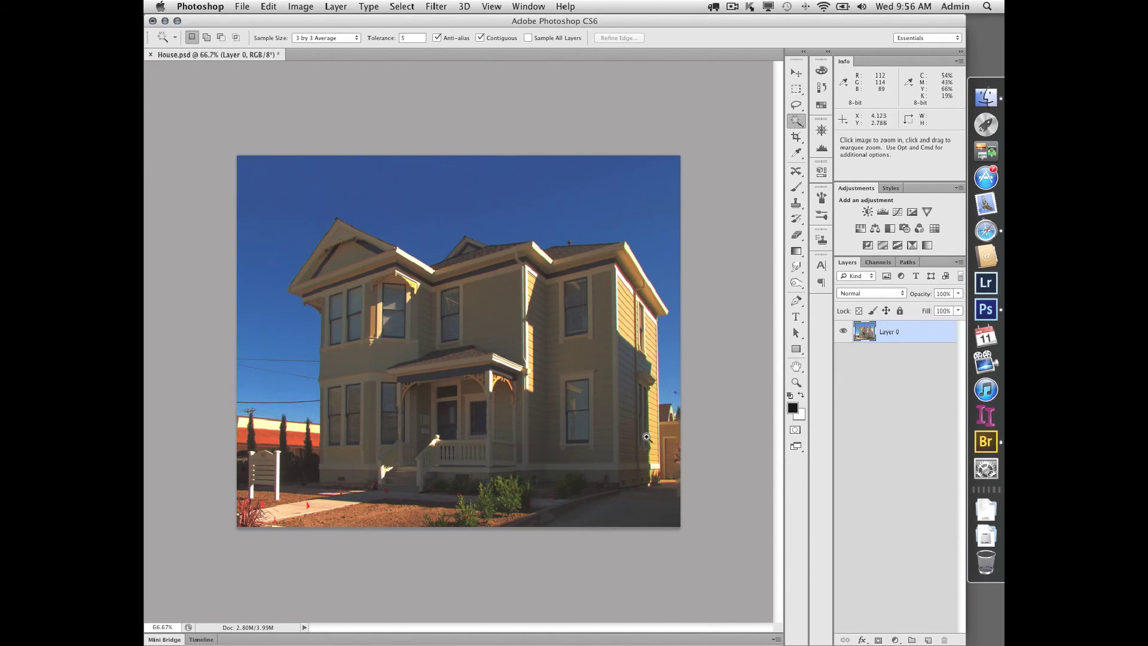
{"action": "left_click", "coordinate": [646, 434]}
{"action": "left_click_drag", "start_coordinate": [674, 476], "coordinate": [544, 225]}
{"action": "key", "text": "space"}
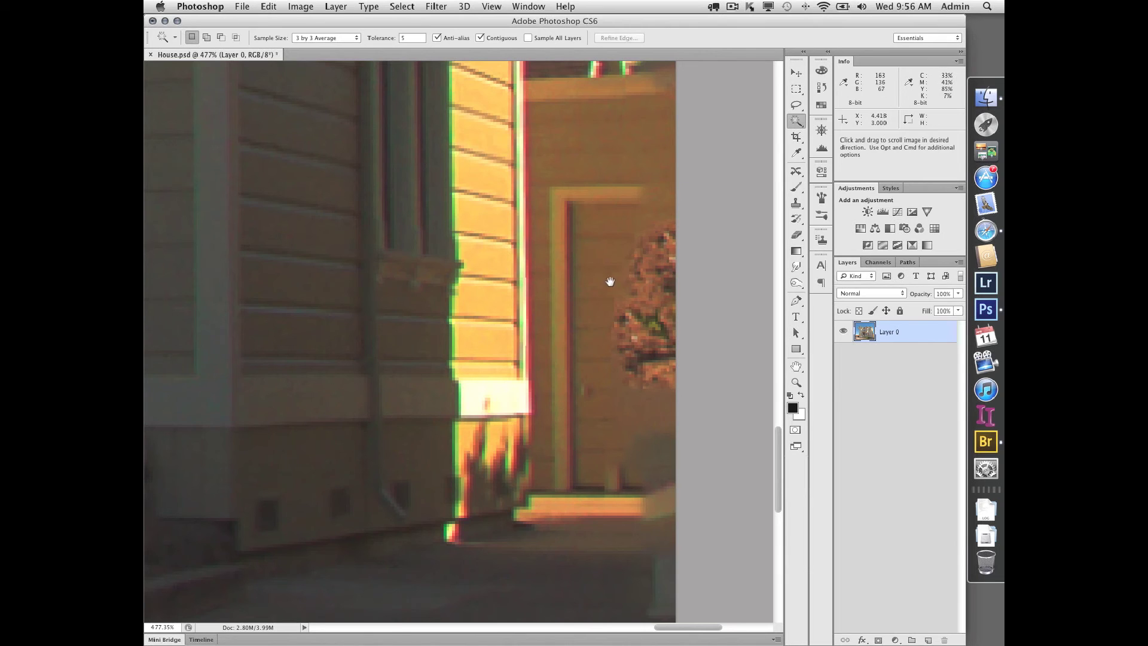
{"action": "key", "text": "alt"}
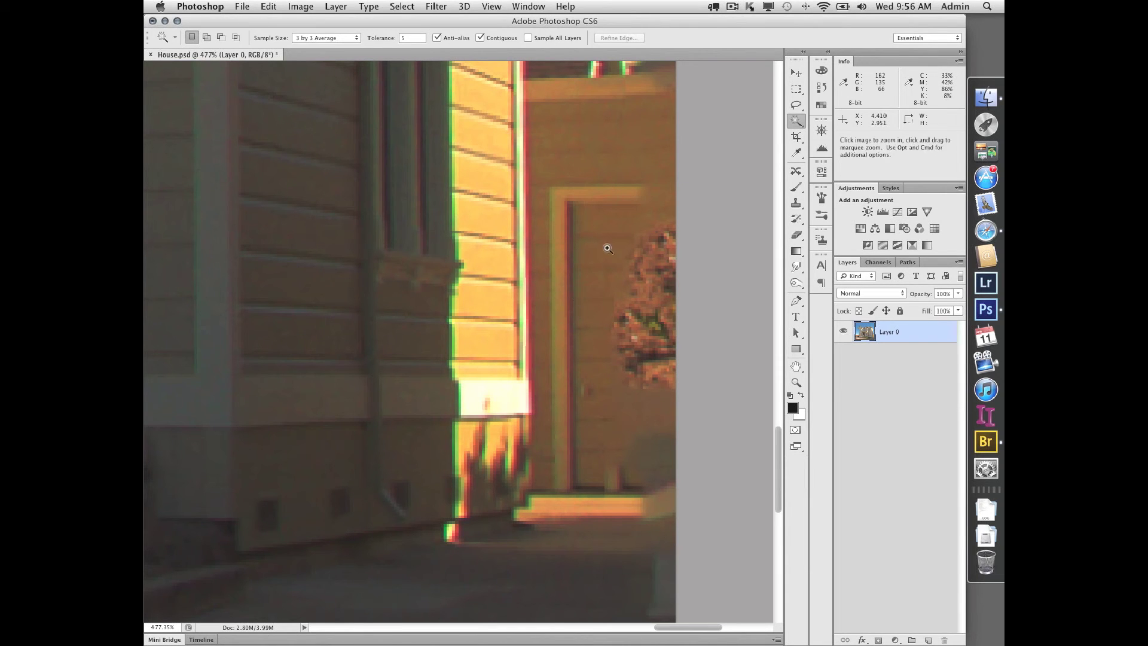
{"action": "left_click", "coordinate": [599, 256], "text": "alt"}
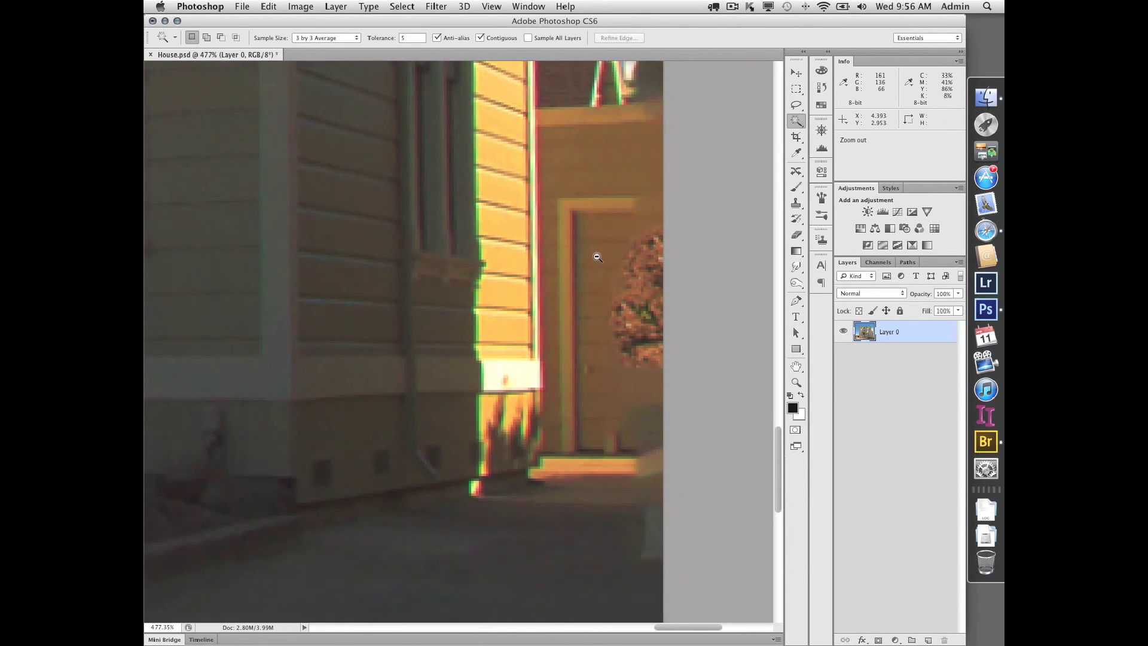
{"action": "left_click", "coordinate": [599, 256], "text": "alt"}
{"action": "left_click", "coordinate": [598, 256], "text": "alt"}
{"action": "left_click", "coordinate": [599, 256], "text": "alt"}
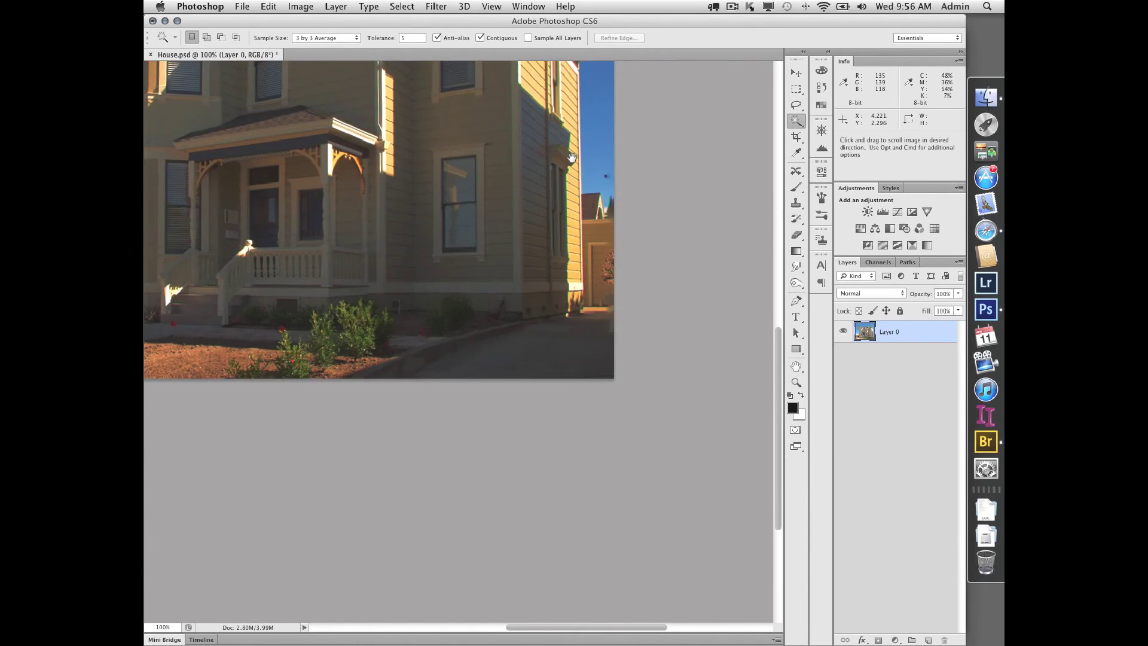
{"action": "left_click_drag", "start_coordinate": [570, 149], "coordinate": [649, 407]}
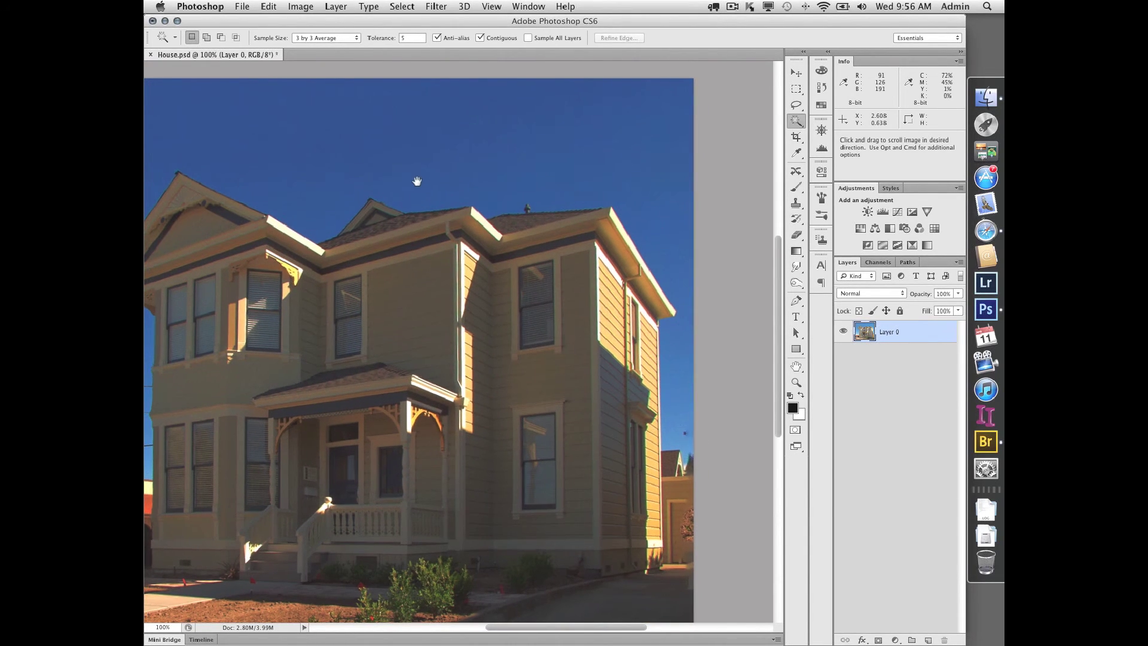
{"action": "left_click_drag", "start_coordinate": [418, 180], "coordinate": [564, 316]}
{"action": "left_click", "coordinate": [425, 156], "text": "alt"}
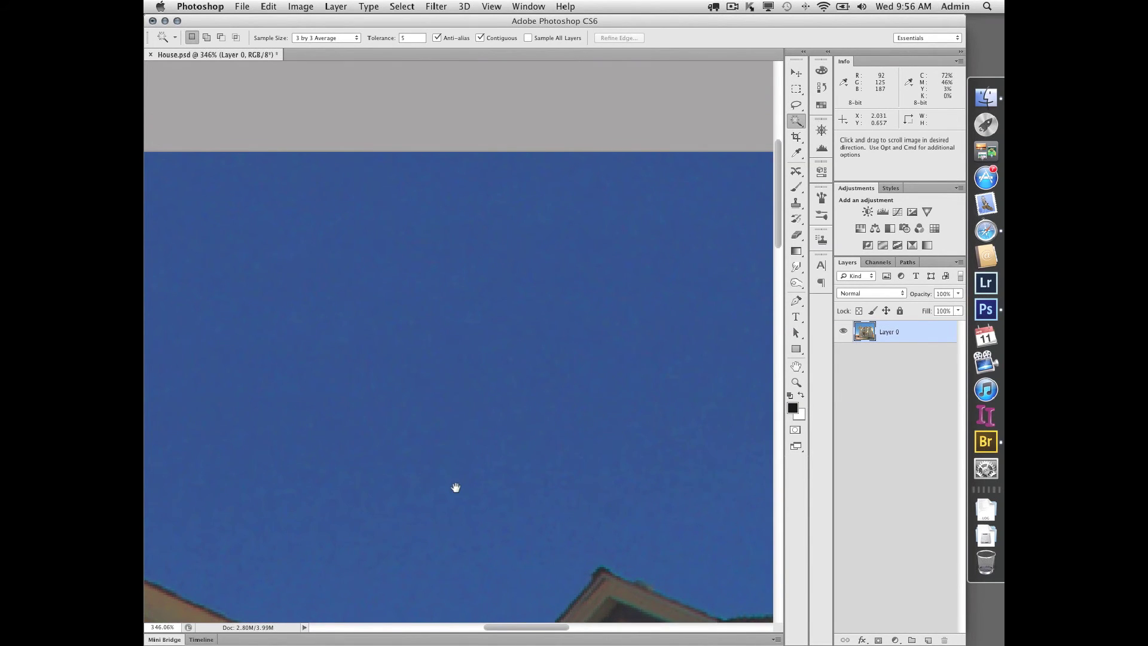
{"action": "mouse_move", "coordinate": [456, 488]}
{"action": "left_mouse_down"}
{"action": "mouse_move", "coordinate": [459, 394]}
{"action": "mouse_move", "coordinate": [628, 321]}
{"action": "mouse_move", "coordinate": [513, 321]}
{"action": "mouse_move", "coordinate": [570, 261]}
{"action": "mouse_move", "coordinate": [626, 405]}
{"action": "left_mouse_up"}
{"action": "mouse_move", "coordinate": [441, 274]}
{"action": "left_mouse_down"}
{"action": "mouse_move", "coordinate": [490, 312]}
{"action": "mouse_move", "coordinate": [630, 269]}
{"action": "left_mouse_up"}
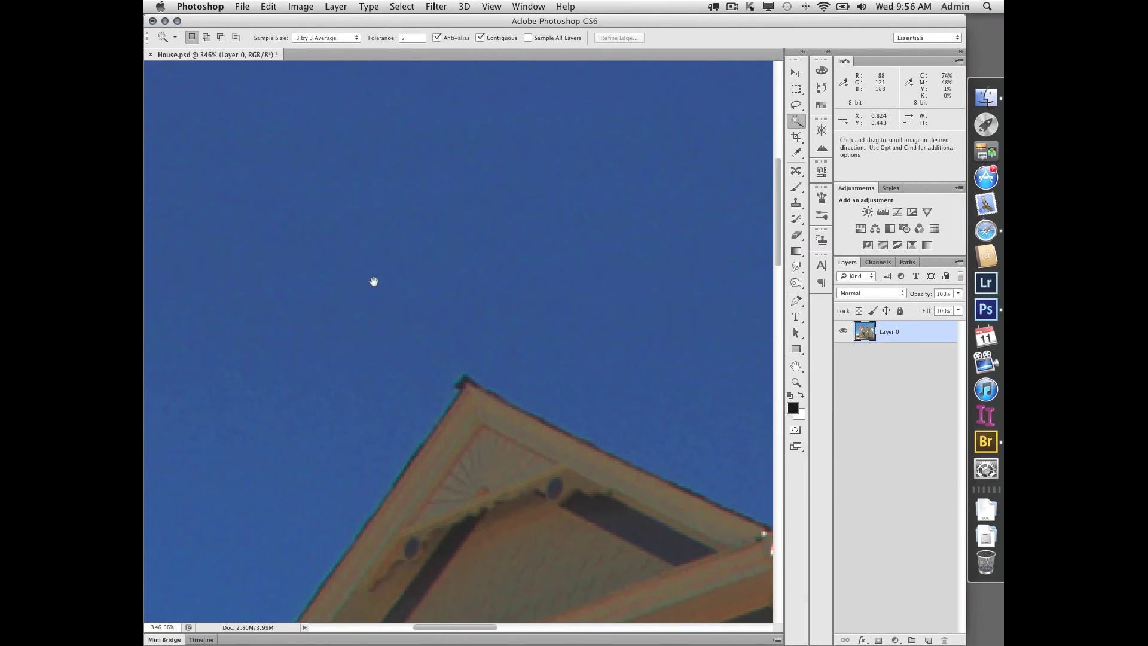
{"action": "left_click_drag", "start_coordinate": [373, 281], "coordinate": [520, 265]}
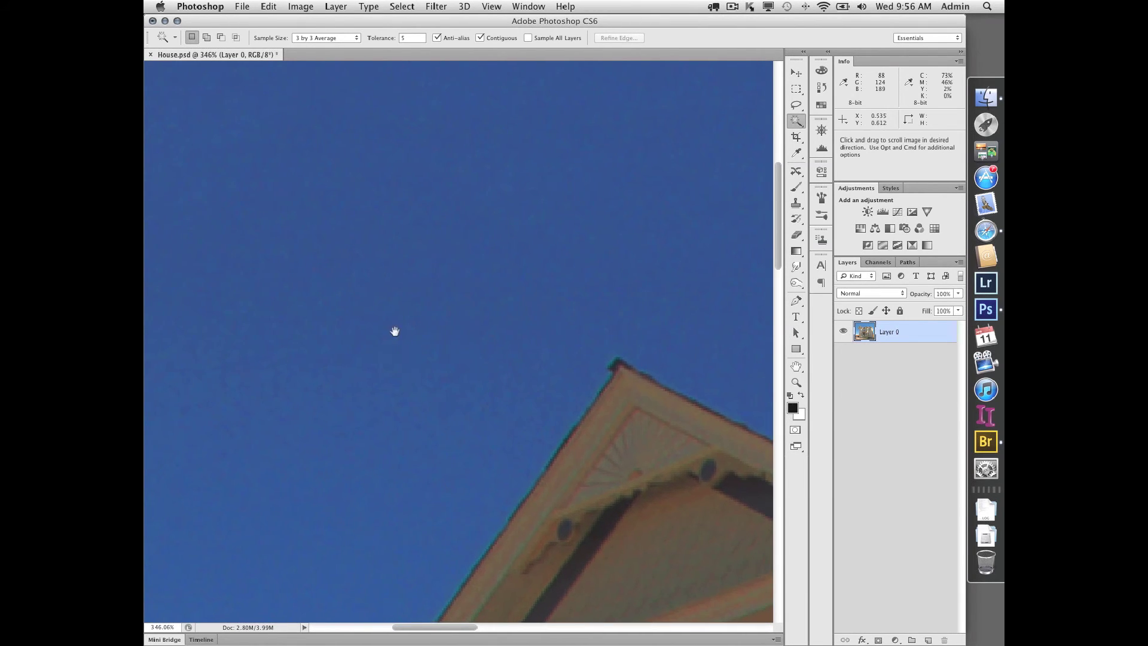
{"action": "left_click_drag", "start_coordinate": [395, 331], "coordinate": [301, 346]}
{"action": "left_click_drag", "start_coordinate": [682, 263], "coordinate": [389, 326]}
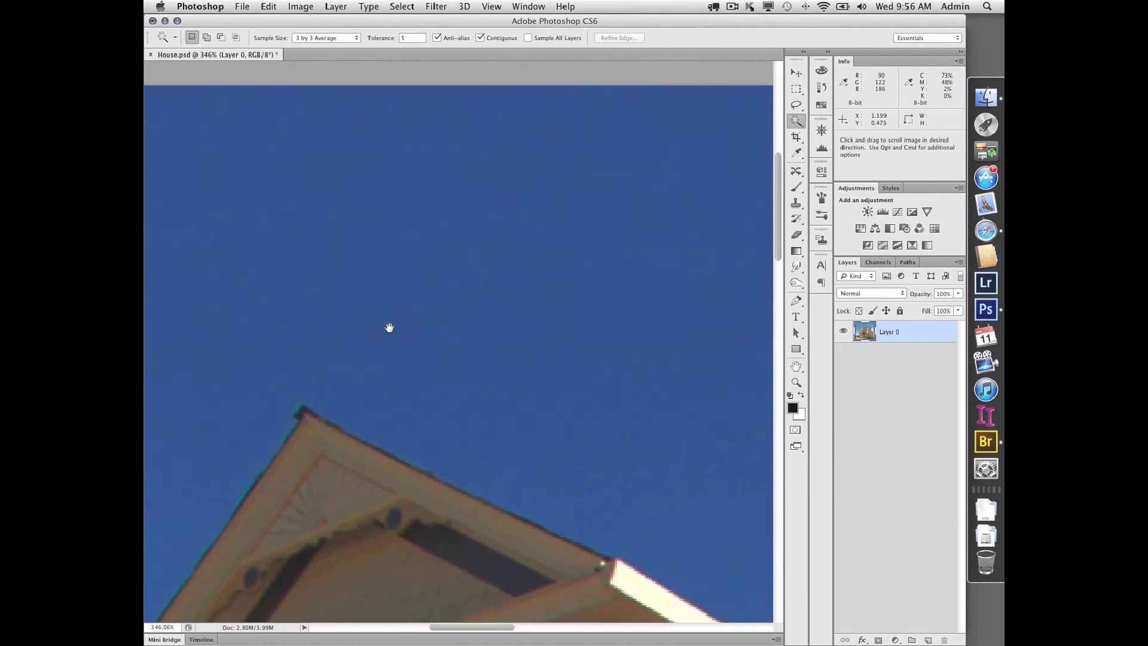
{"action": "mouse_move", "coordinate": [676, 385]}
{"action": "left_mouse_down"}
{"action": "mouse_move", "coordinate": [605, 397]}
{"action": "mouse_move", "coordinate": [496, 268]}
{"action": "mouse_move", "coordinate": [436, 376]}
{"action": "left_mouse_up"}
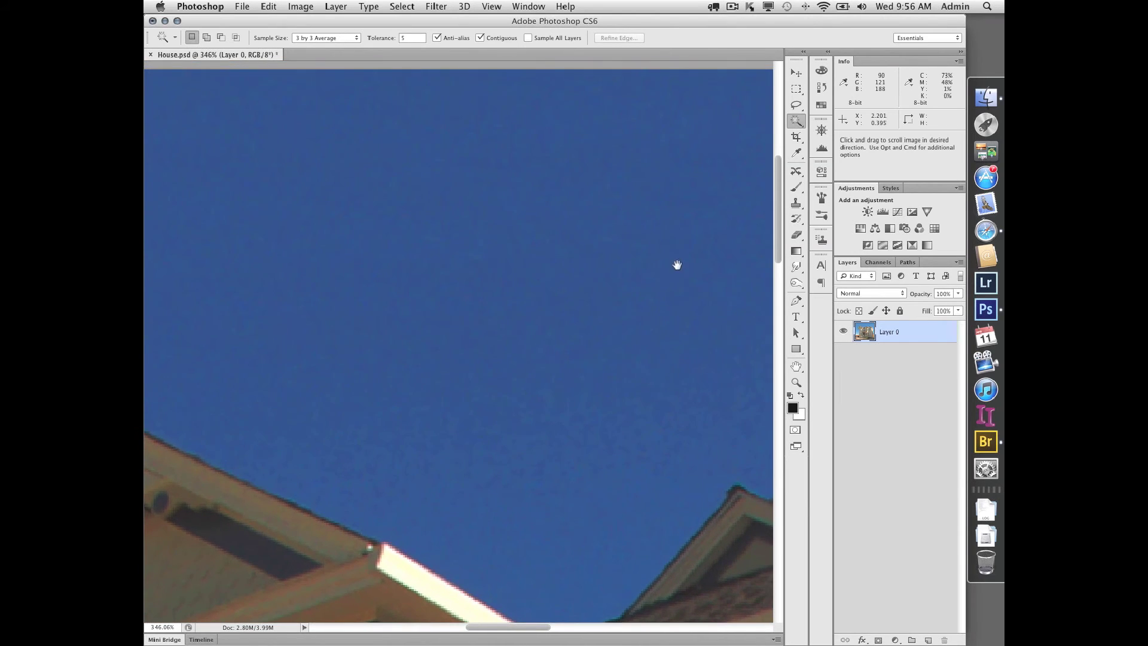
{"action": "left_click_drag", "start_coordinate": [661, 361], "coordinate": [496, 395]}
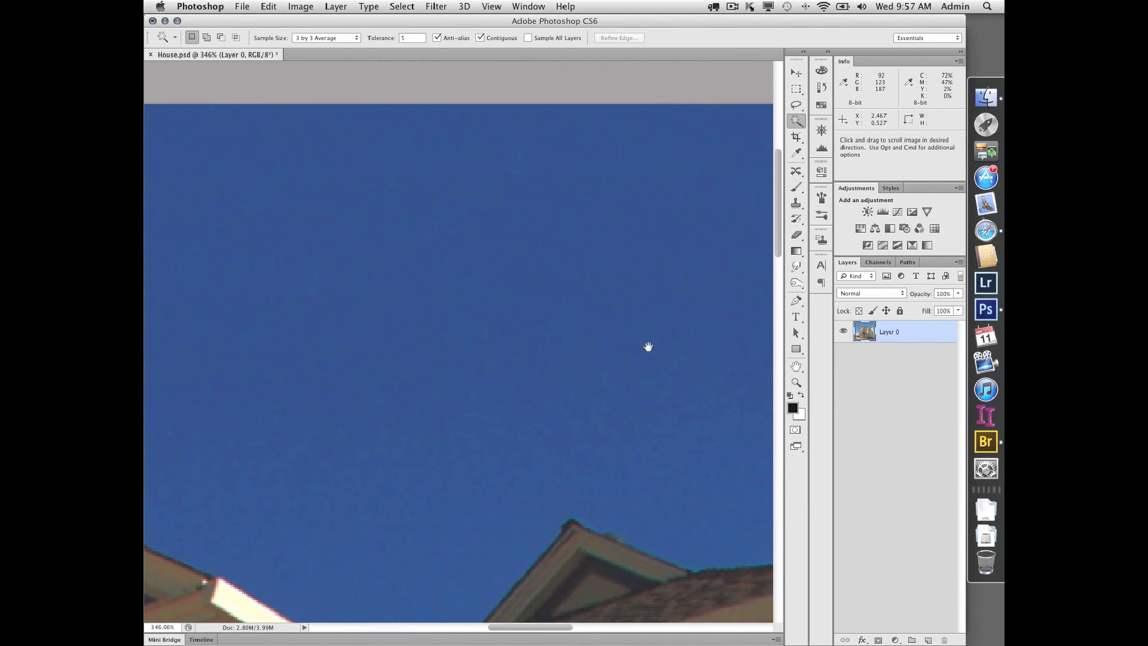
{"action": "scroll", "coordinate": [536, 341], "scroll_direction": "right", "scroll_amount": 10}
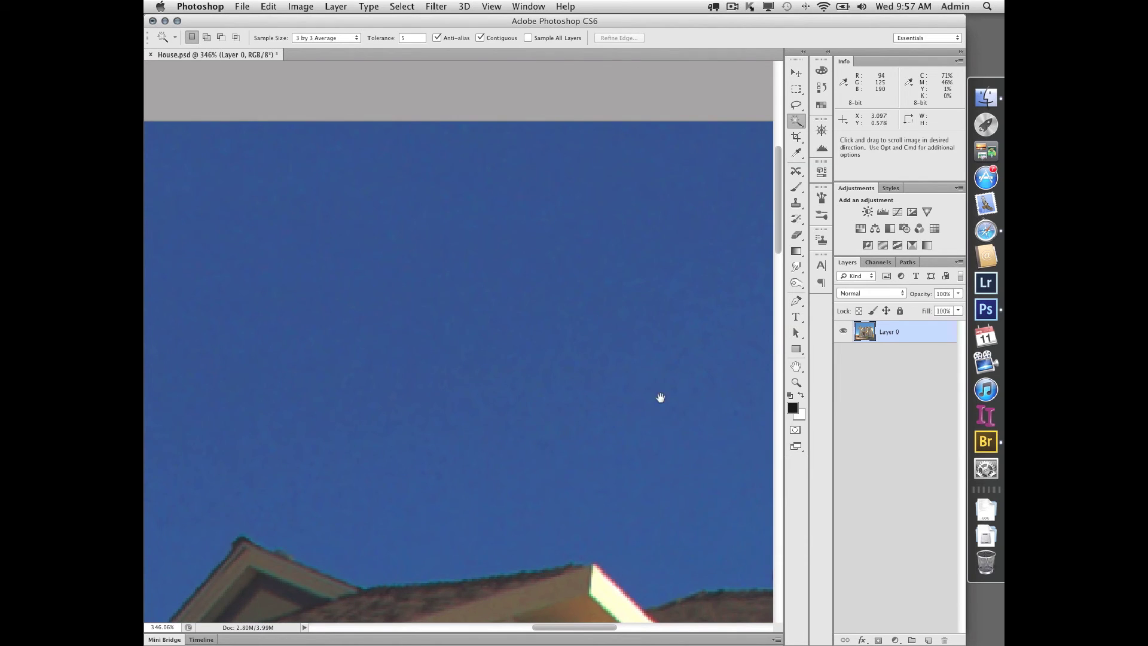
{"action": "left_click_drag", "start_coordinate": [670, 364], "coordinate": [459, 410]}
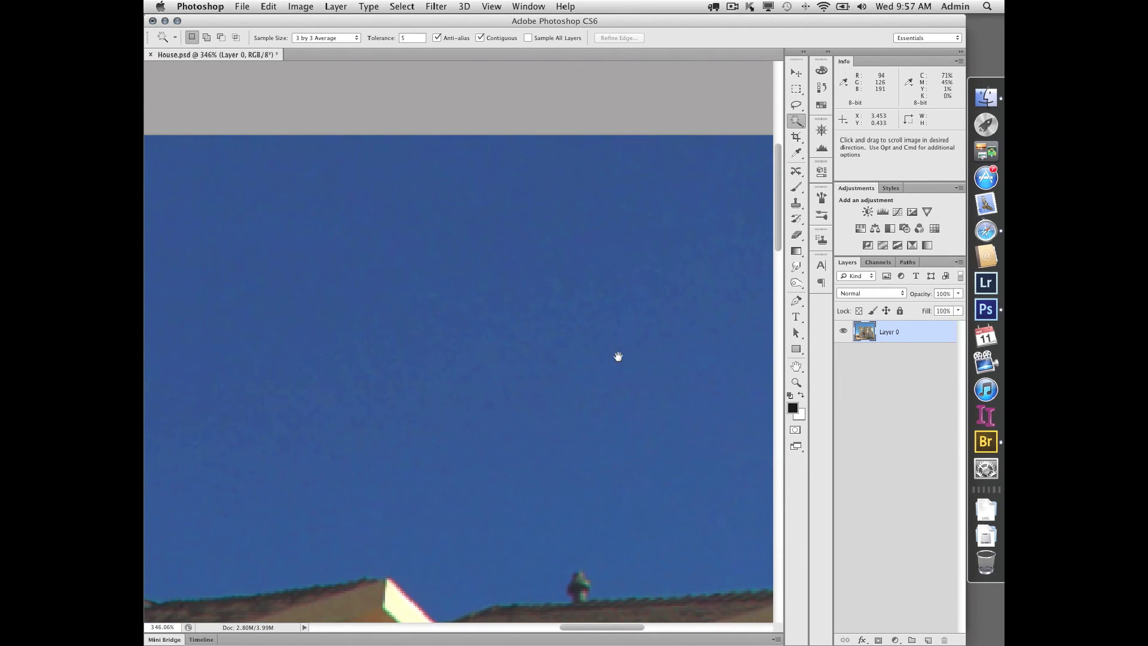
{"action": "mouse_move", "coordinate": [618, 357]}
{"action": "left_mouse_down"}
{"action": "mouse_move", "coordinate": [397, 357]}
{"action": "mouse_move", "coordinate": [436, 351]}
{"action": "left_mouse_up"}
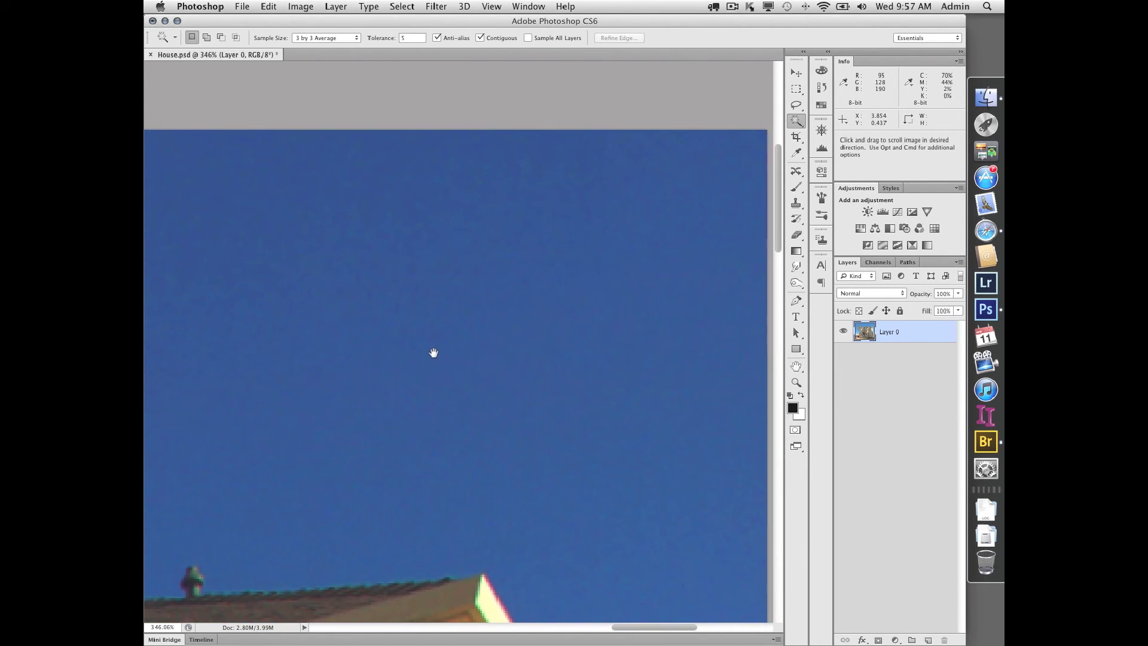
{"action": "left_click", "coordinate": [467, 344], "text": "alt"}
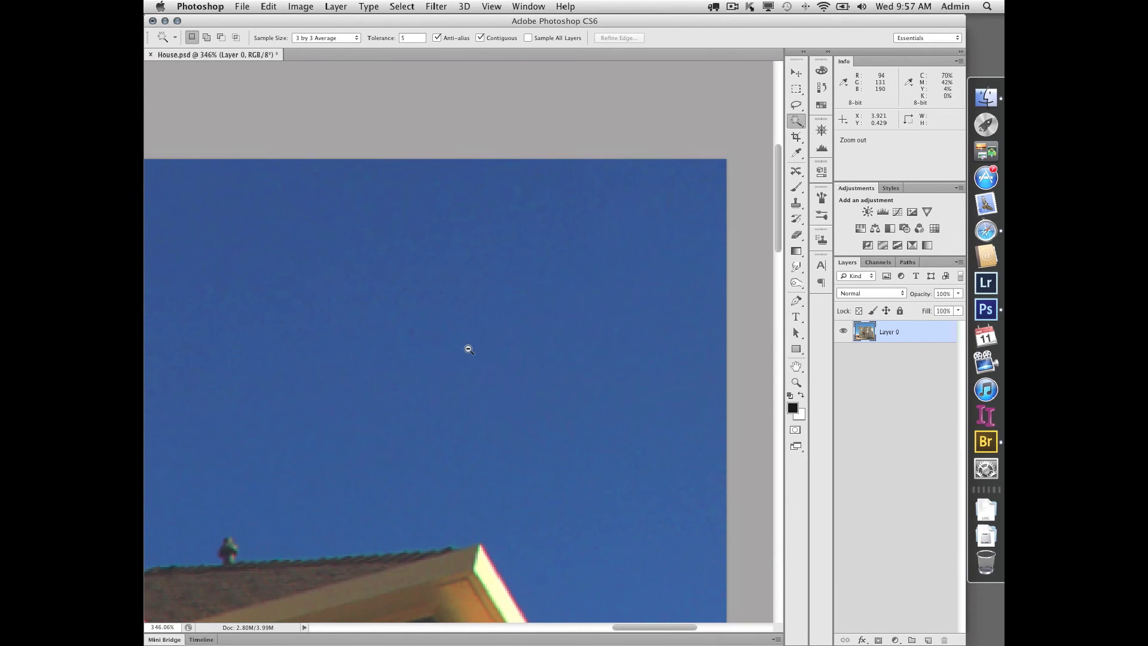
Step: Zoom out to 66.7% and step History back to the Expand state
{"action": "left_click", "coordinate": [438, 350], "text": "alt"}
{"action": "left_click", "coordinate": [375, 348], "text": "alt"}
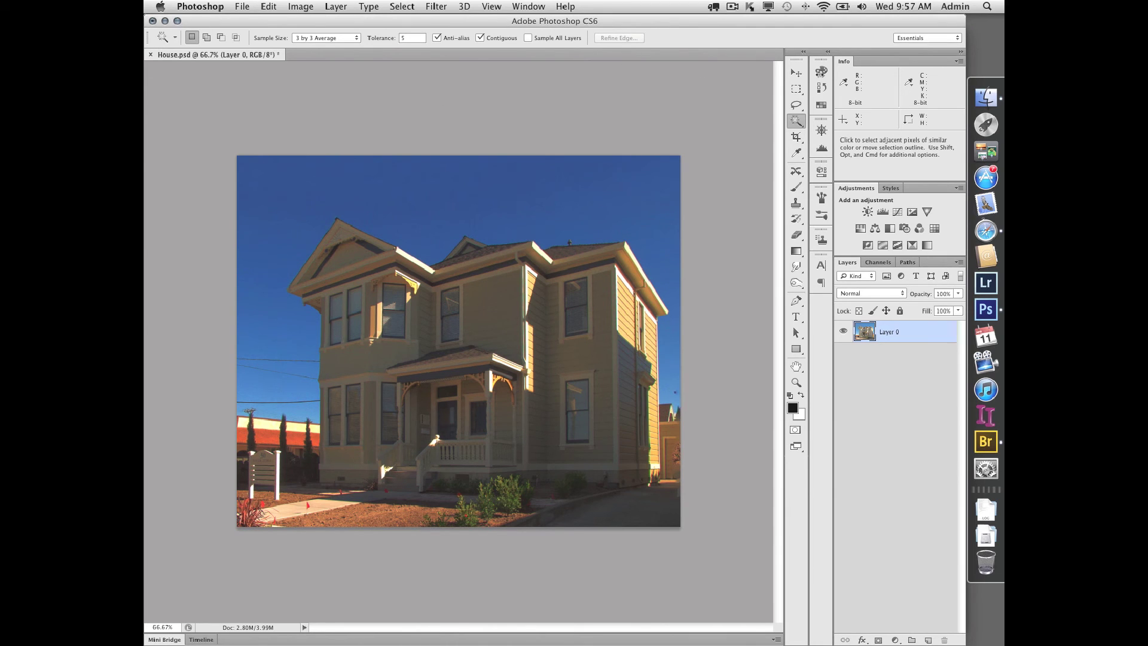
{"action": "left_click", "coordinate": [822, 88]}
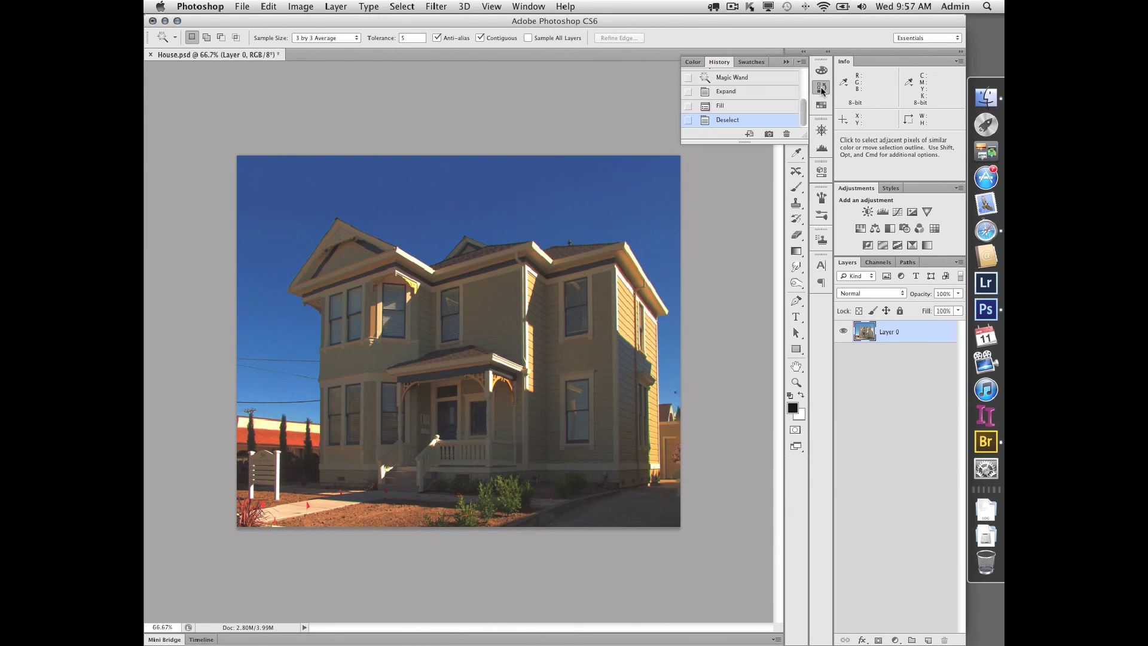
{"action": "left_click", "coordinate": [741, 93]}
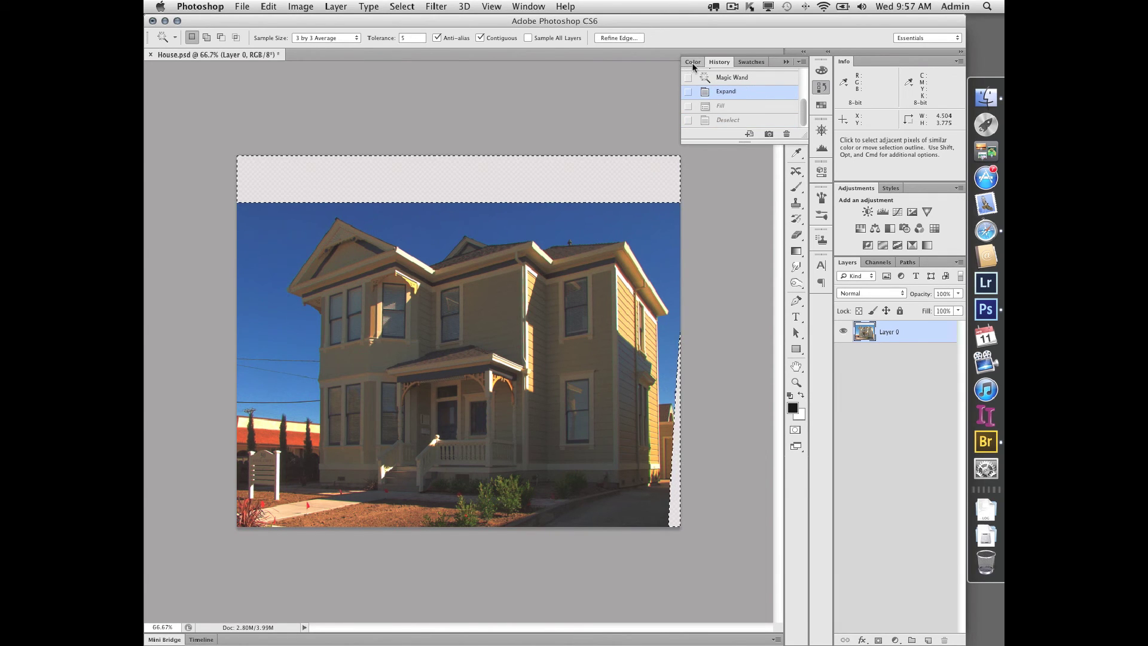
Step: Re-crop the canvas taller to about 4.504 × 4.700 in, leaving a large empty band above the sky
{"action": "left_click", "coordinate": [791, 122]}
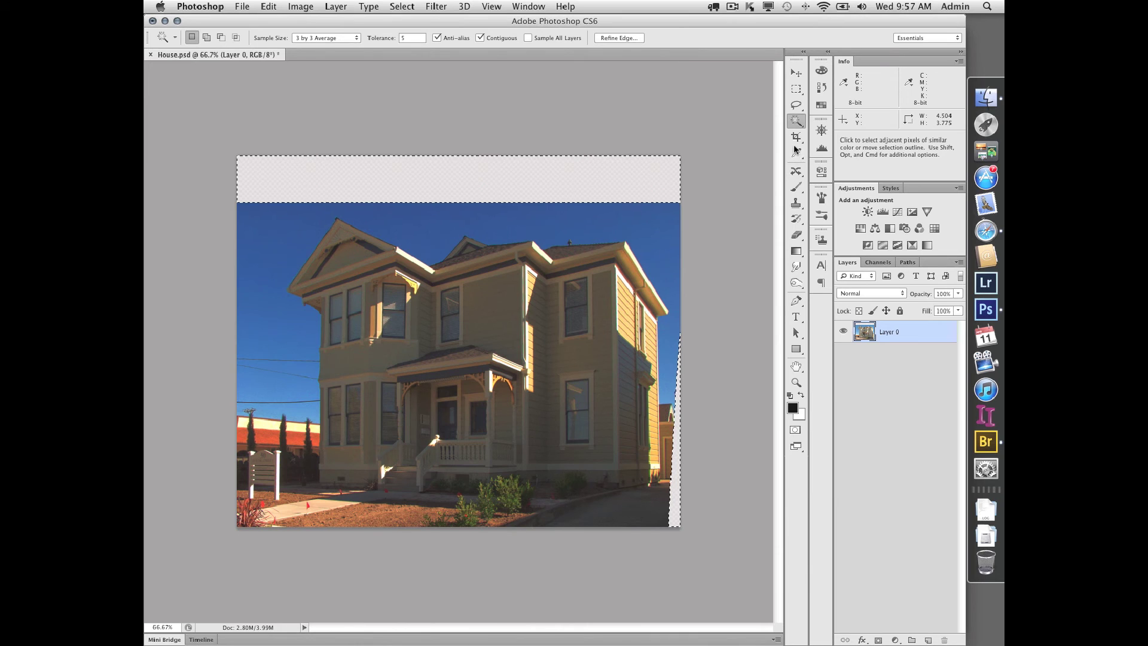
{"action": "key", "text": "c"}
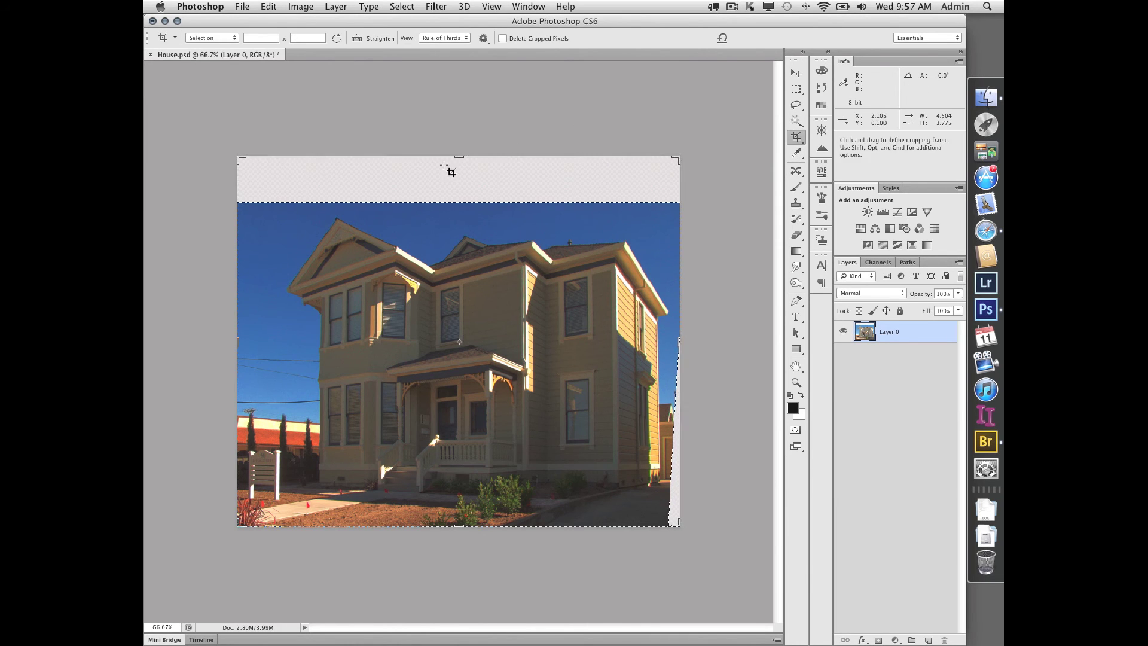
{"action": "left_click_drag", "start_coordinate": [459, 158], "coordinate": [455, 110]}
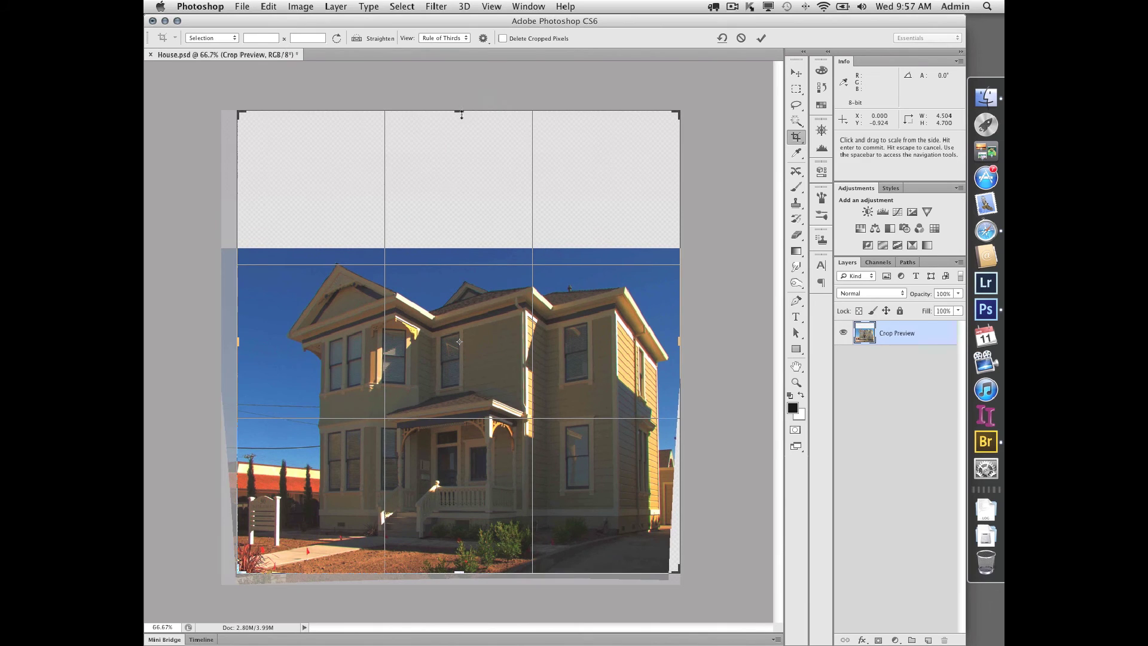
{"action": "left_click", "coordinate": [762, 38]}
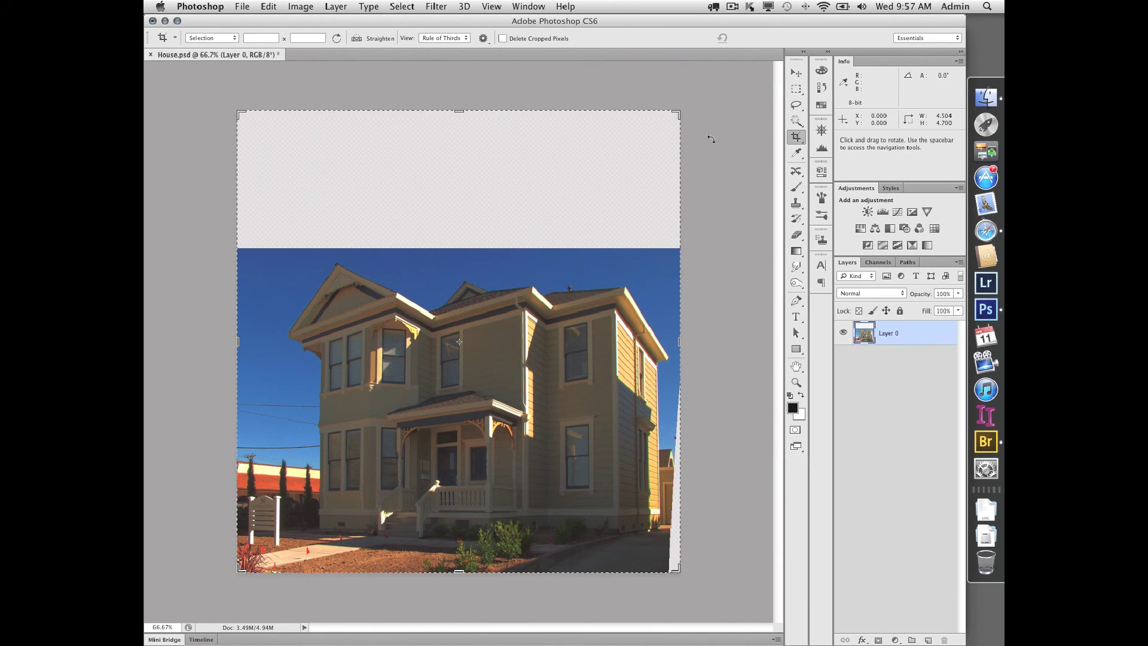
{"action": "left_click", "coordinate": [797, 120]}
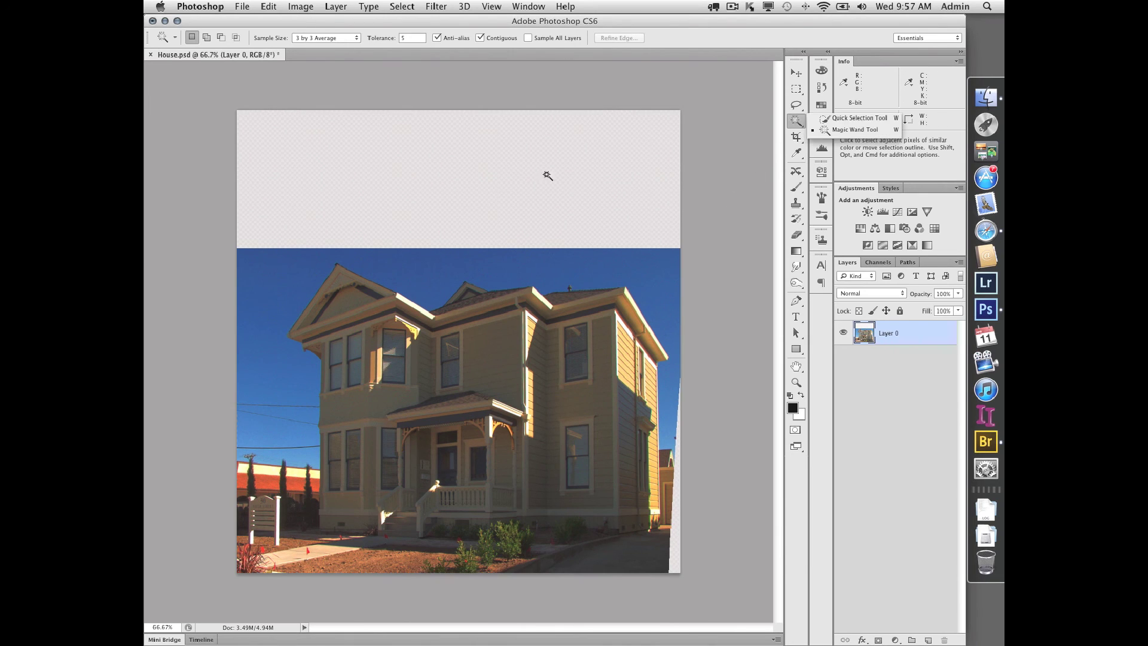
Step: Magic Wand-select the empty top band and Content-Aware Fill it with sky
{"action": "left_click", "coordinate": [417, 187]}
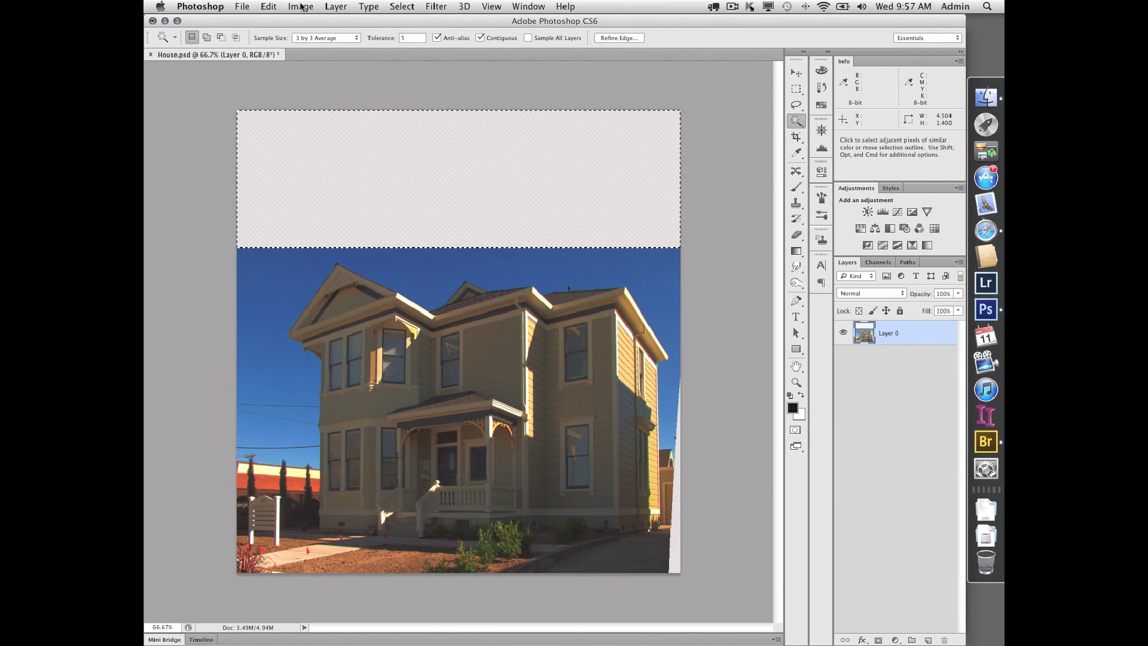
{"action": "left_click", "coordinate": [269, 6]}
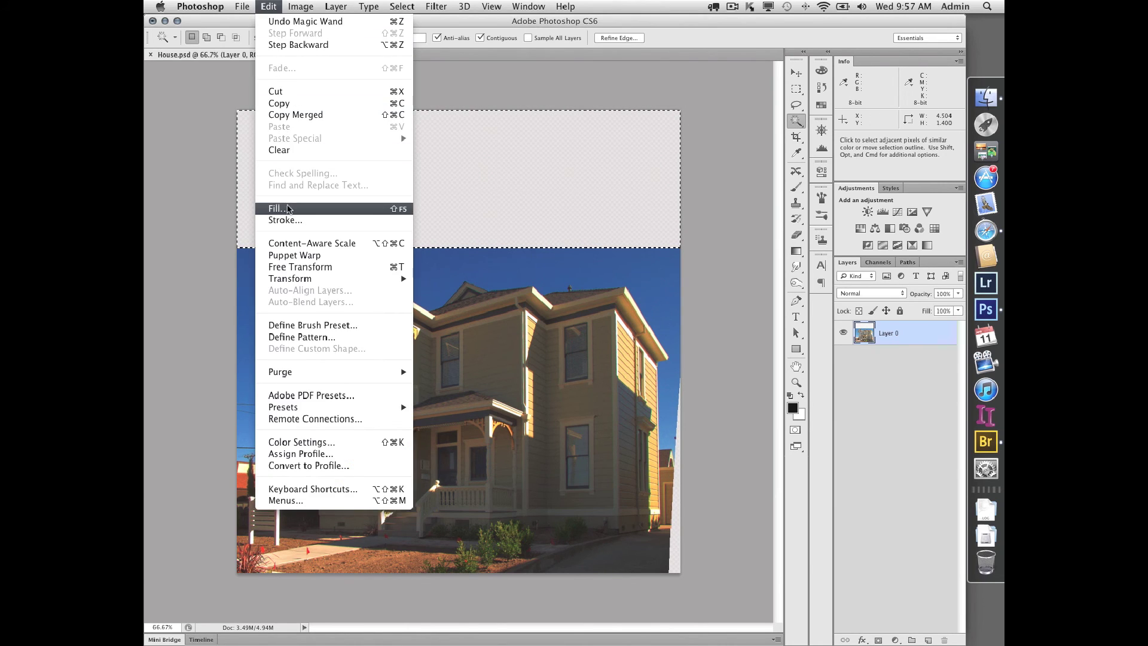
{"action": "left_click", "coordinate": [288, 210]}
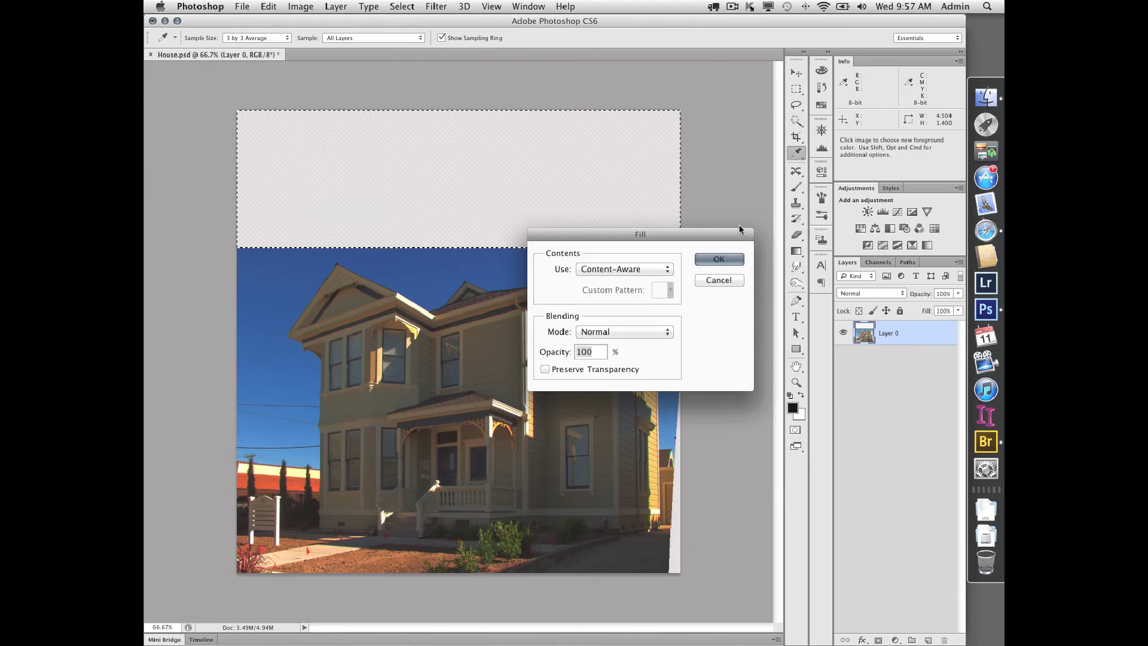
{"action": "left_click", "coordinate": [705, 260]}
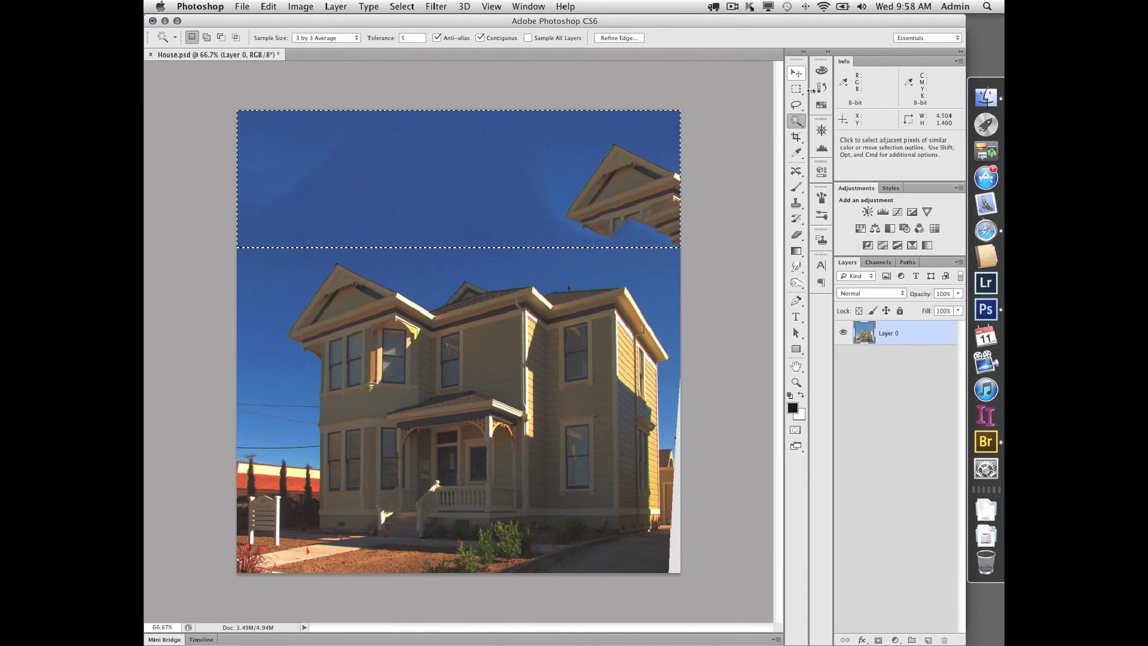
Step: Revert History past the Crop to the Expand state, restoring the 4.504 × 3.775 in canvas
{"action": "left_click", "coordinate": [822, 87]}
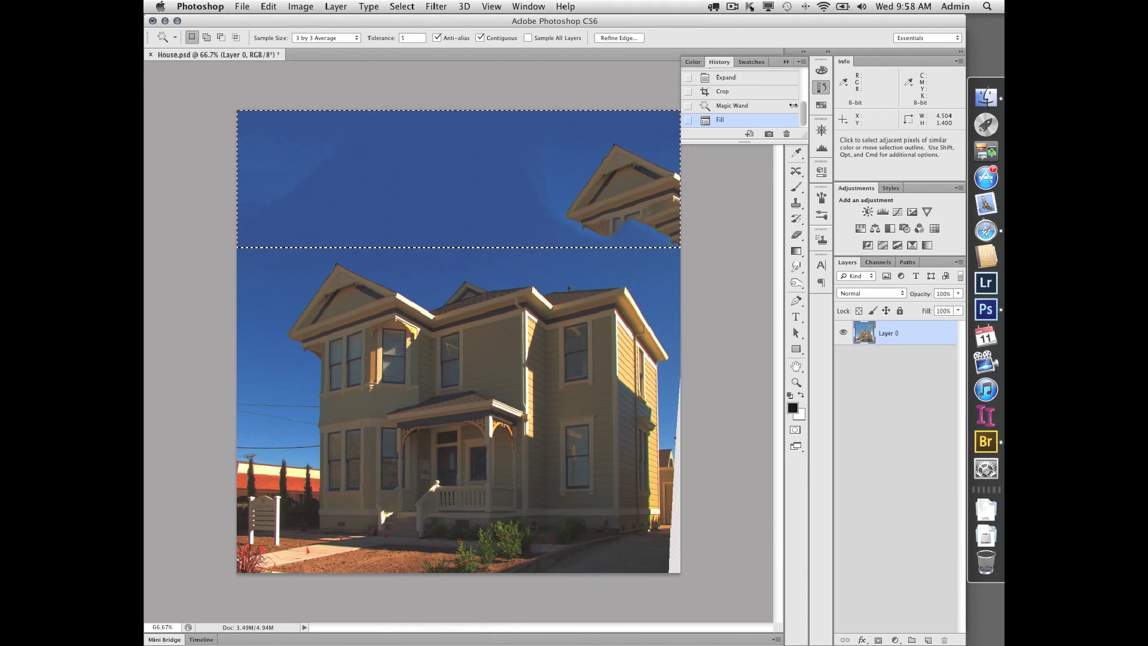
{"action": "left_click", "coordinate": [753, 96]}
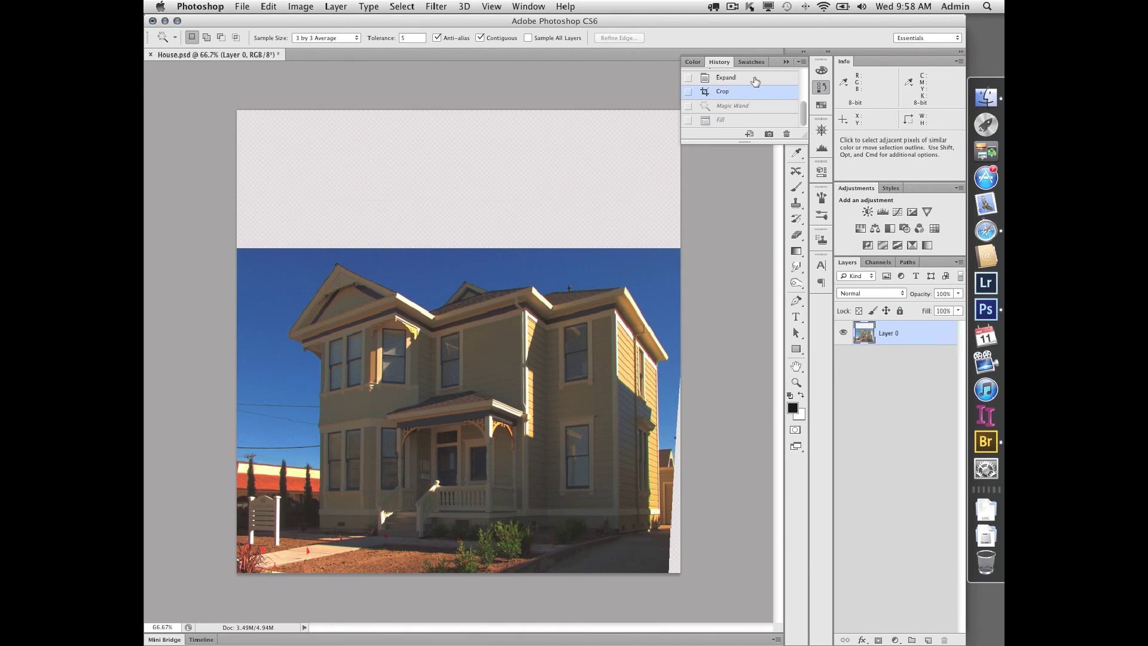
{"action": "left_click", "coordinate": [756, 79]}
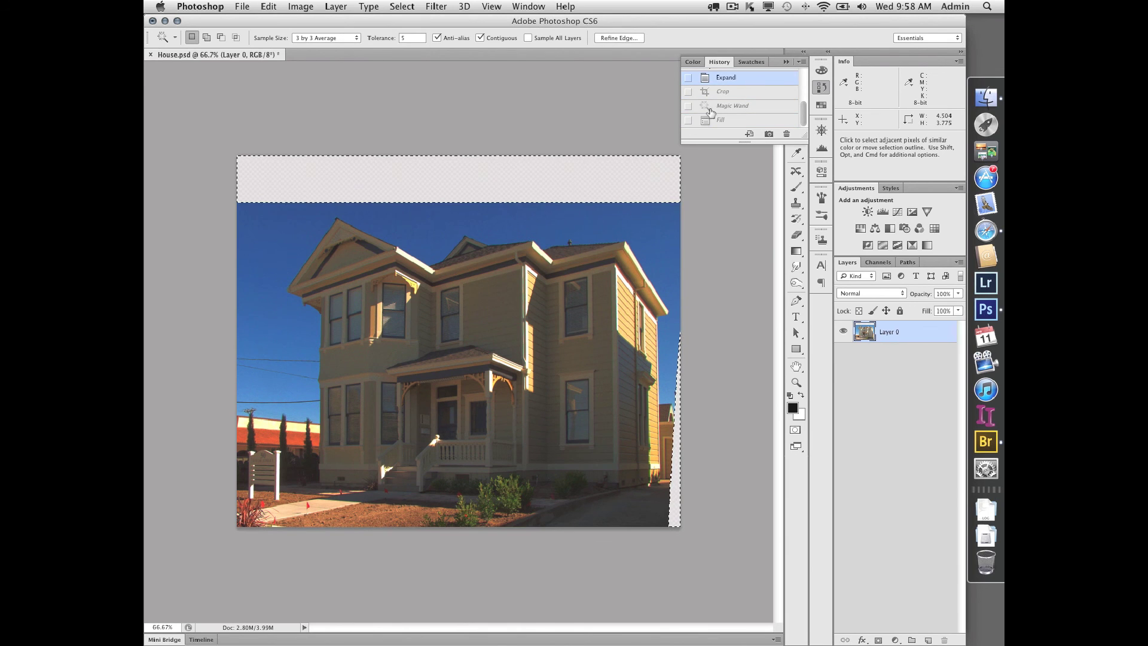
{"action": "left_click", "coordinate": [786, 62]}
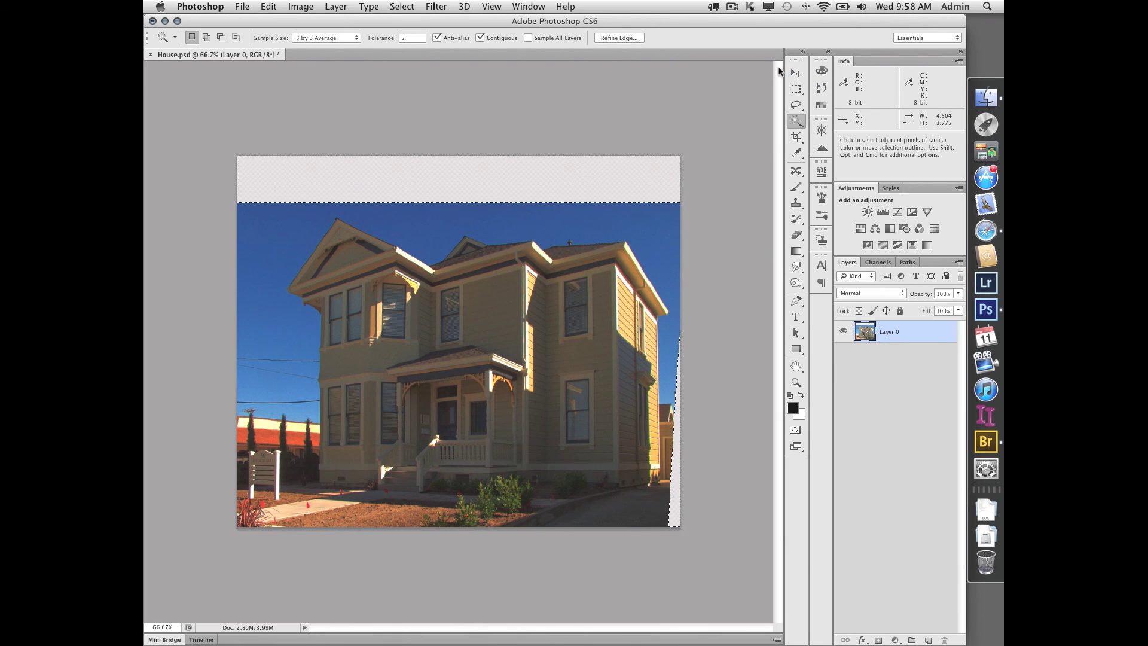
Step: Content-Aware Fill the narrow top and right edges with clean sky
{"action": "left_click", "coordinate": [268, 7]}
{"action": "left_click", "coordinate": [276, 209]}
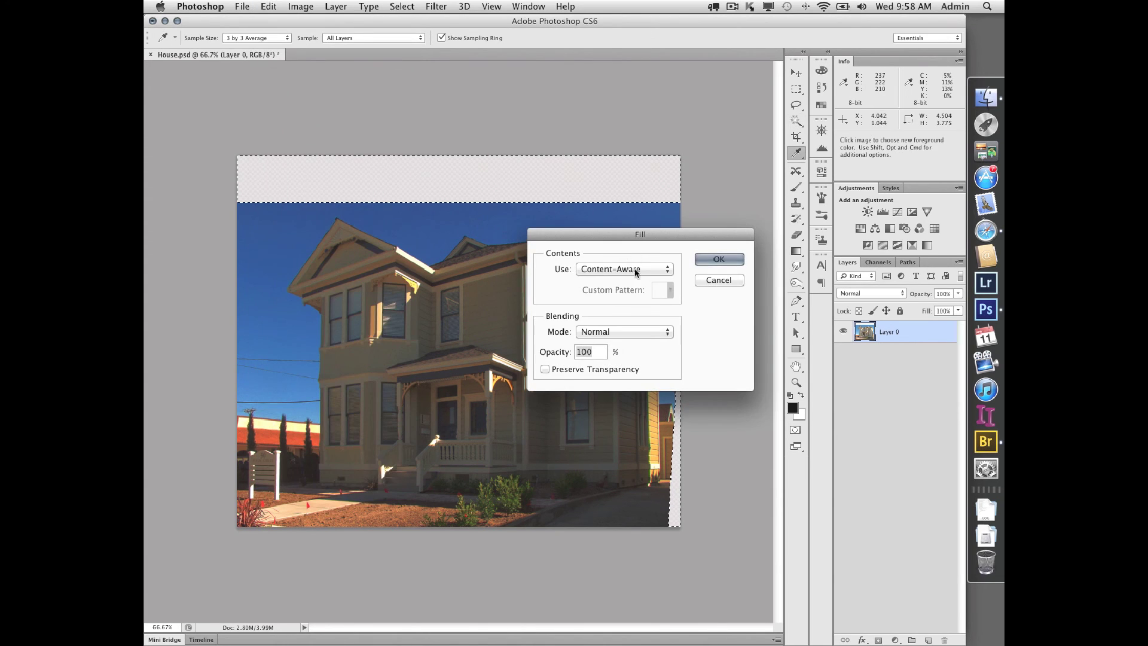
{"action": "left_click", "coordinate": [719, 262]}
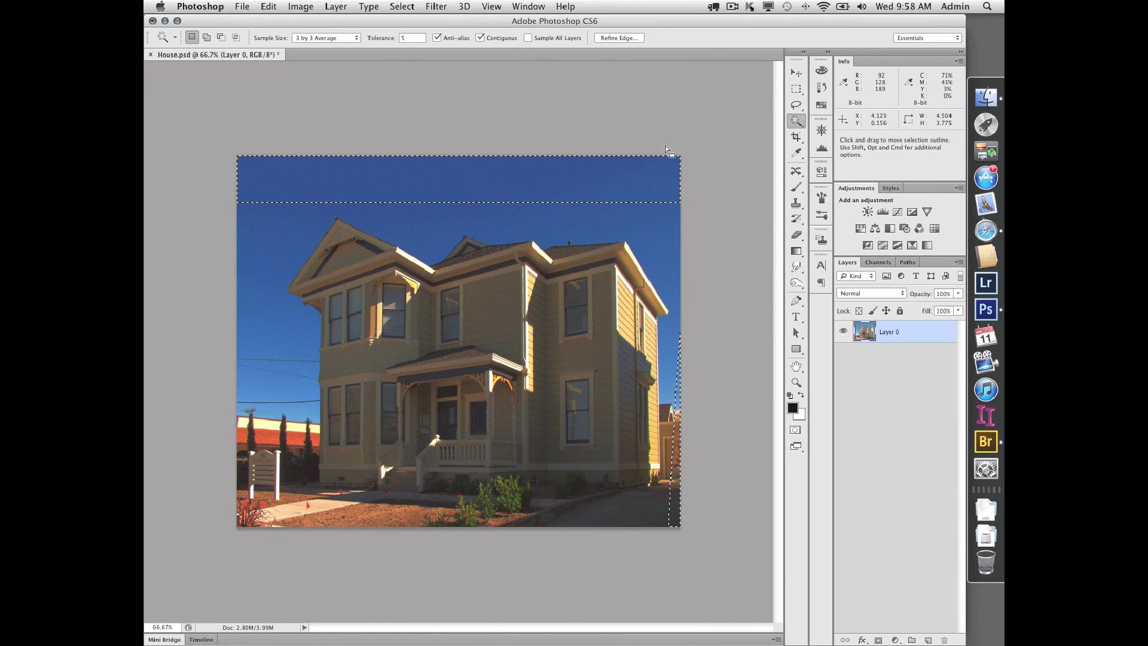
Step: Deselect, re-crop the top up to about 4.504 × 4.388 in, and Magic Wand-select the new empty strip
{"action": "key", "text": "super+d"}
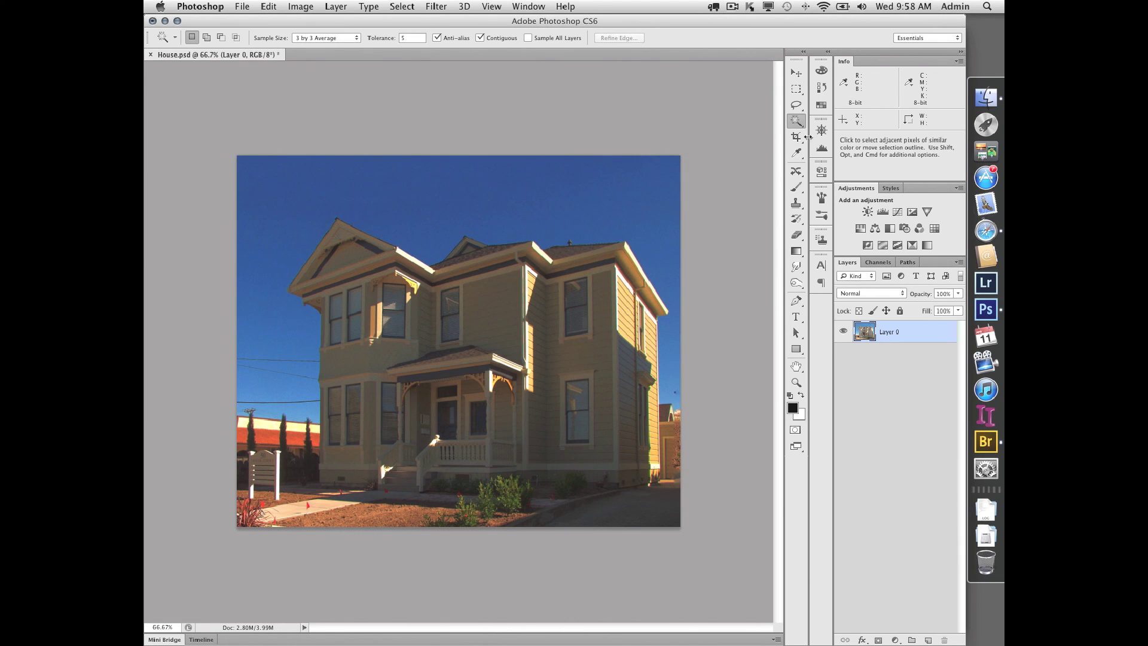
{"action": "left_click", "coordinate": [797, 137]}
{"action": "left_click_drag", "start_coordinate": [461, 156], "coordinate": [459, 126]}
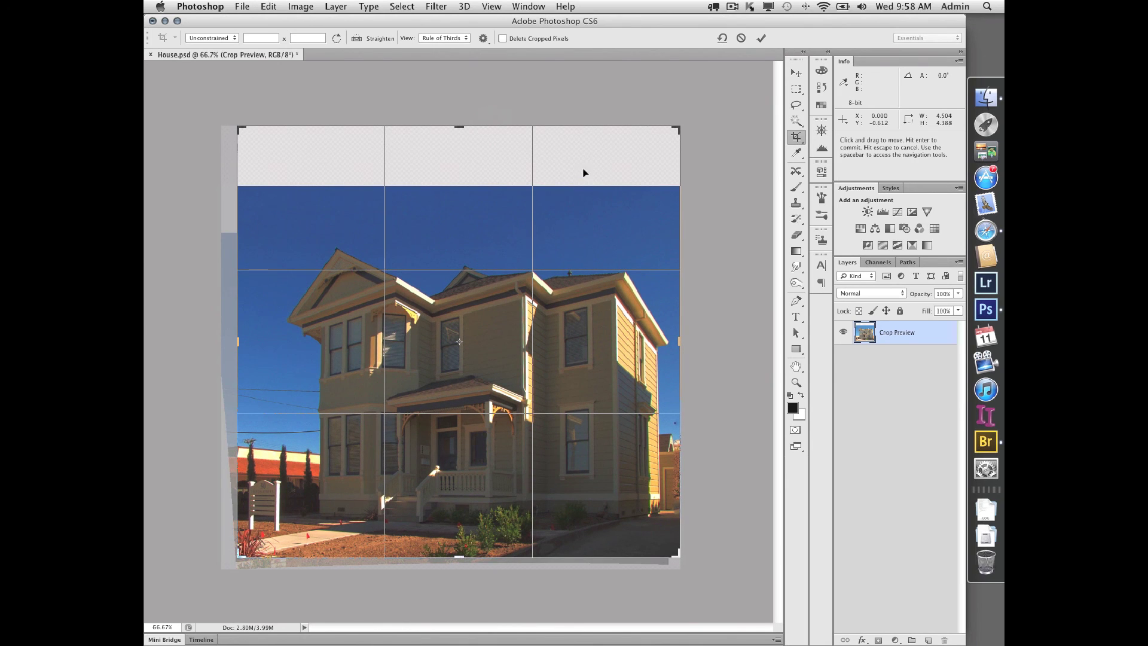
{"action": "left_click", "coordinate": [761, 38]}
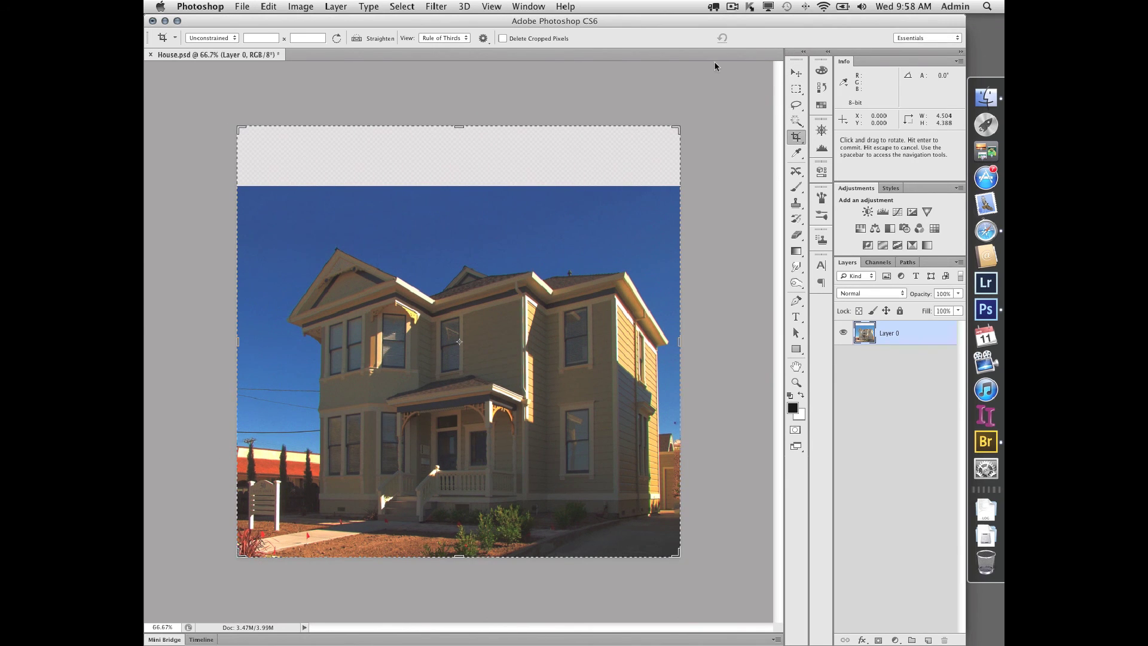
{"action": "left_click", "coordinate": [801, 124]}
{"action": "left_click", "coordinate": [502, 163]}
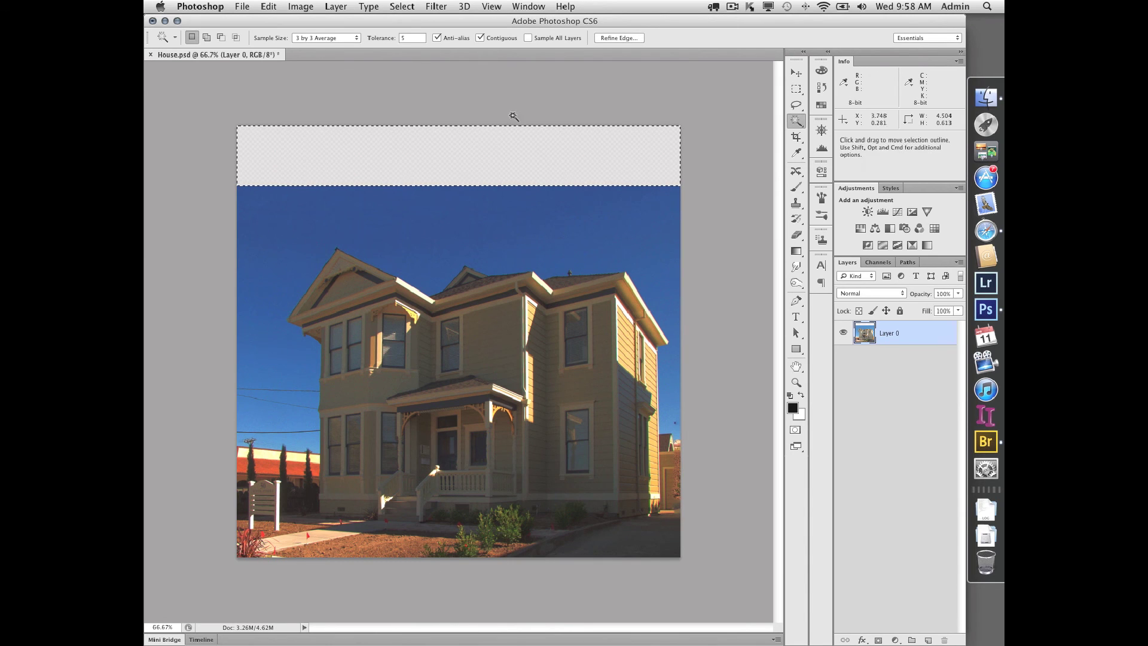